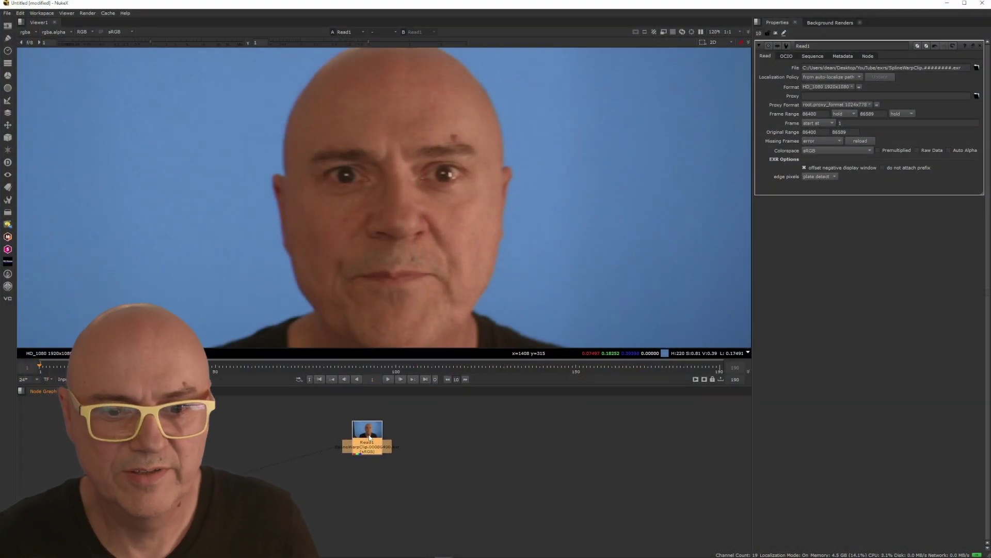
Add a SplineWarp node and connect it below the Read1 clip.
{"action": "key", "text": "Tab"}
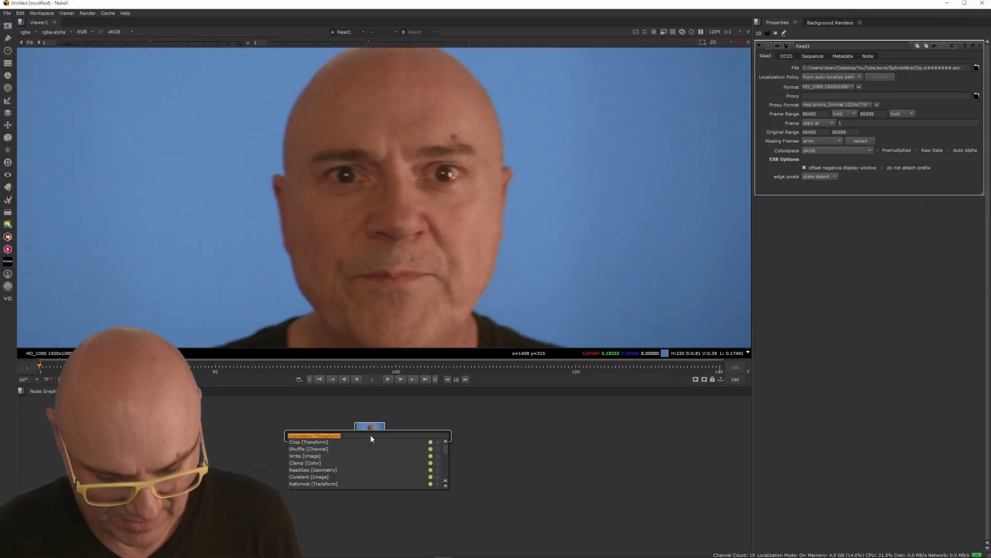
{"action": "type", "text": "spl"}
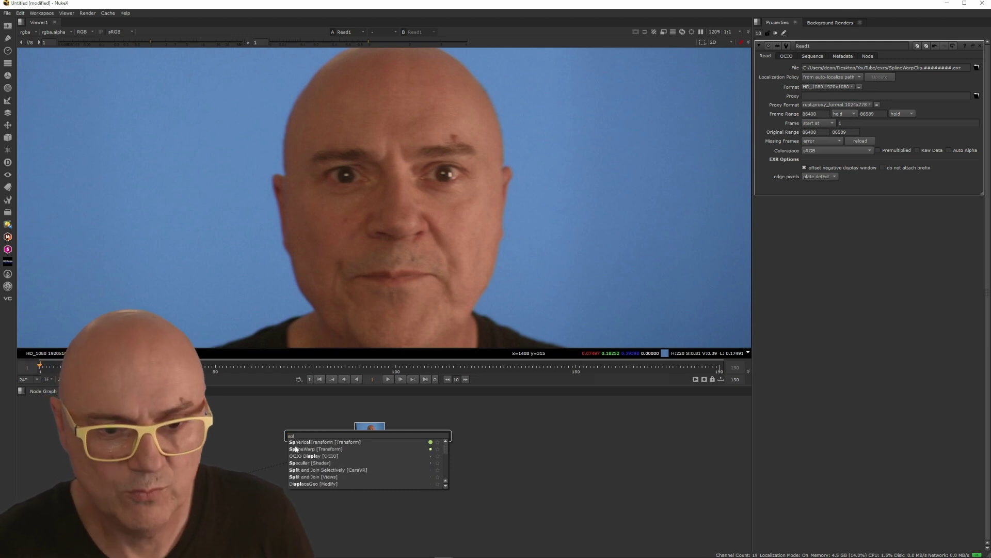
{"action": "left_click", "coordinate": [298, 448]}
{"action": "left_click_drag", "start_coordinate": [367, 469], "coordinate": [367, 492]}
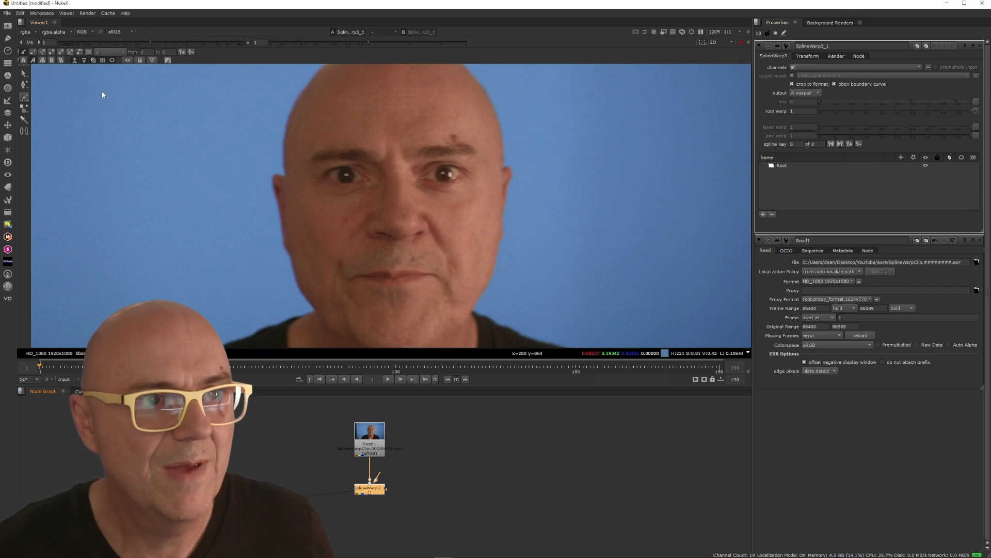
Draw a closed Bezier curve tightly around the eye on the viewer's right, following the upper and lower lids.
{"action": "scroll", "coordinate": [369, 174], "scroll_direction": "up", "scroll_amount": 3}
{"action": "left_click", "coordinate": [524, 167]}
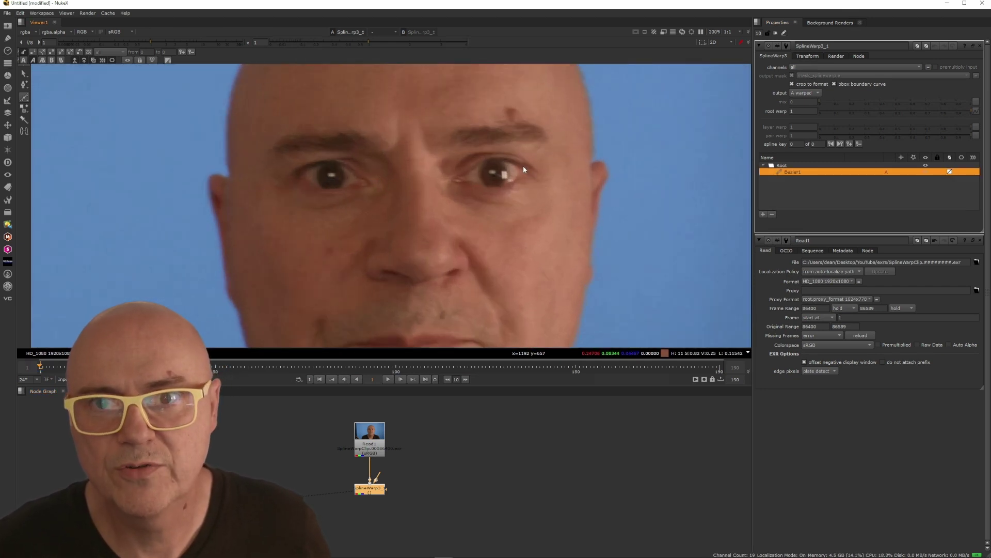
{"action": "left_click_drag", "start_coordinate": [524, 166], "coordinate": [520, 164]}
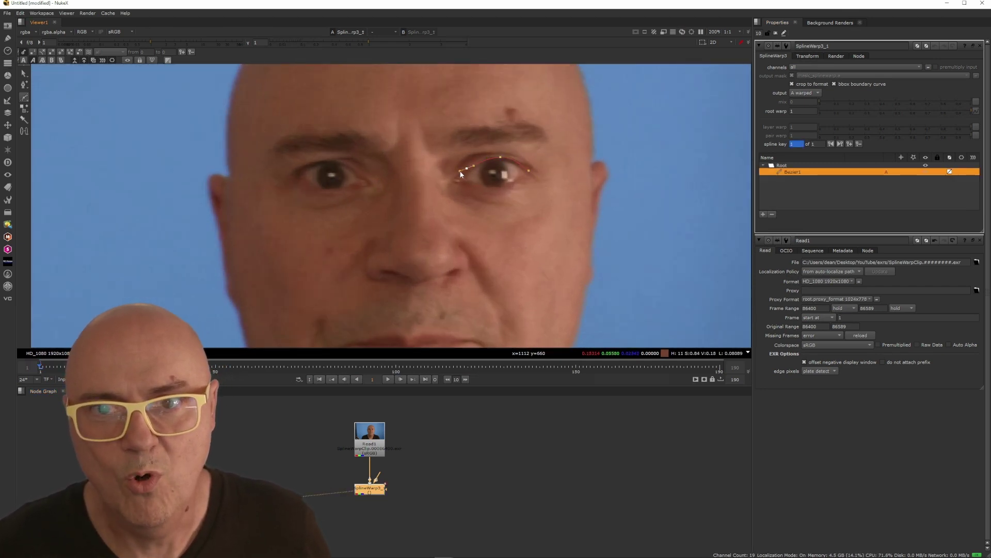
{"action": "left_click_drag", "start_coordinate": [476, 183], "coordinate": [525, 176]}
{"action": "left_click", "coordinate": [529, 171]}
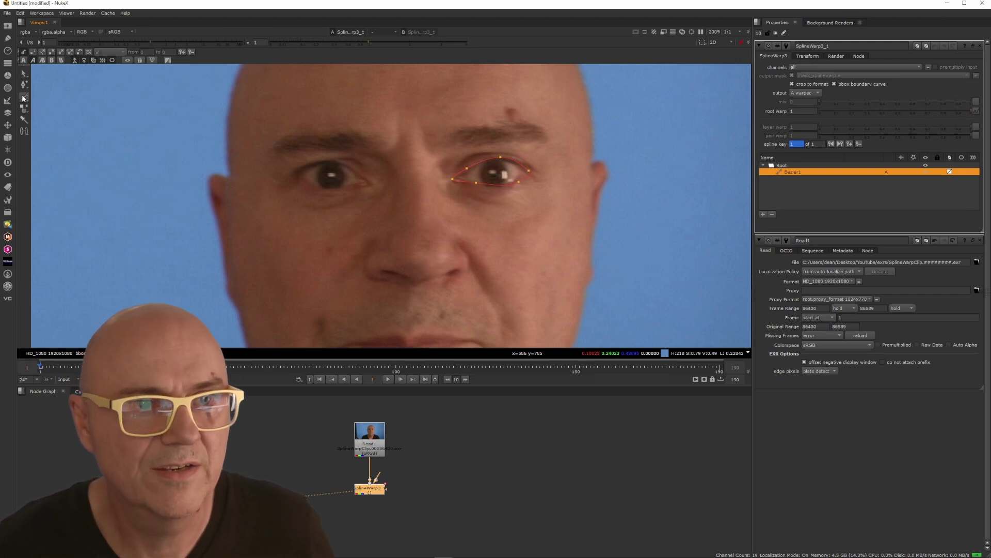
Draw a larger closed Bezier around the same eye socket, running along the eyebrow, and refine its points near the brow.
{"action": "left_click_drag", "start_coordinate": [507, 130], "coordinate": [437, 143]}
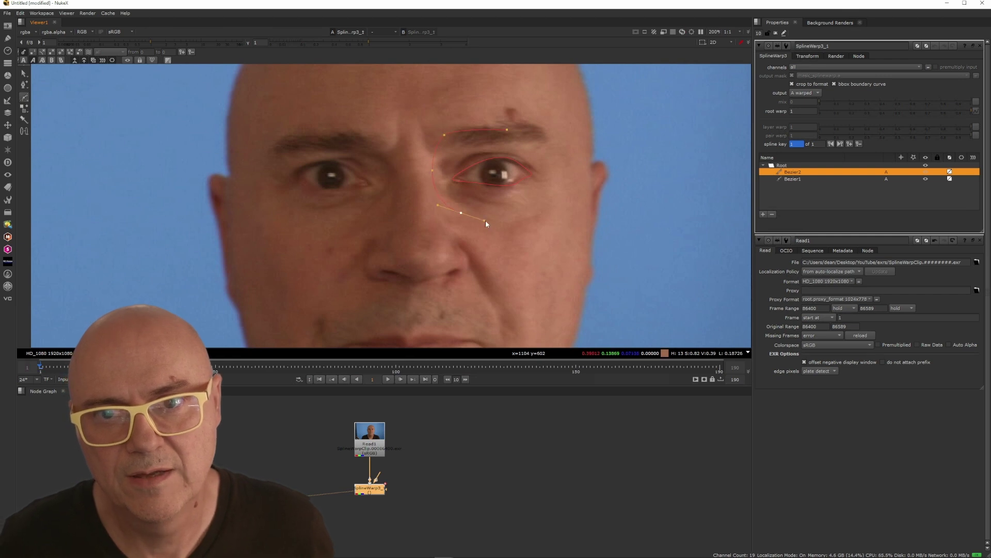
{"action": "left_click", "coordinate": [530, 220]}
{"action": "left_click", "coordinate": [572, 175]}
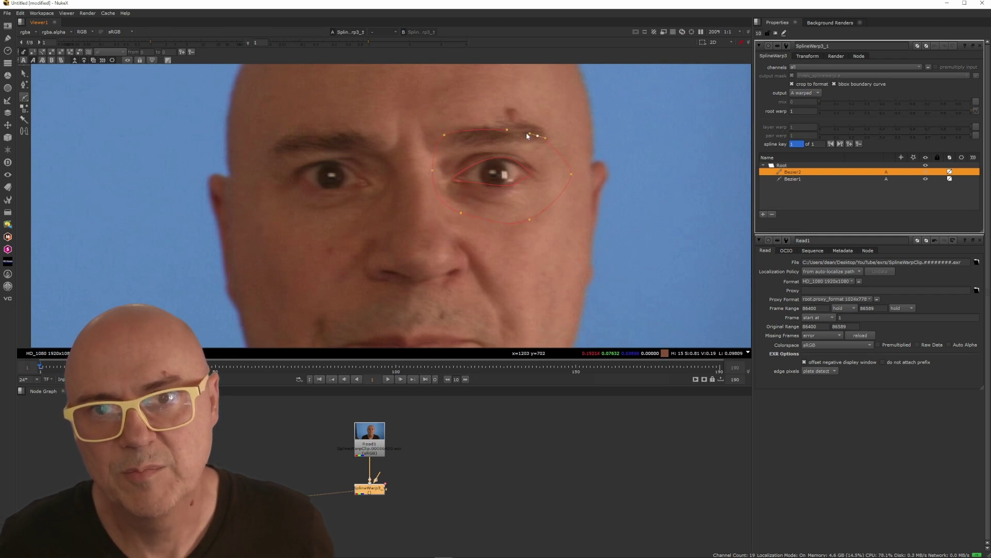
{"action": "left_click", "coordinate": [508, 130]}
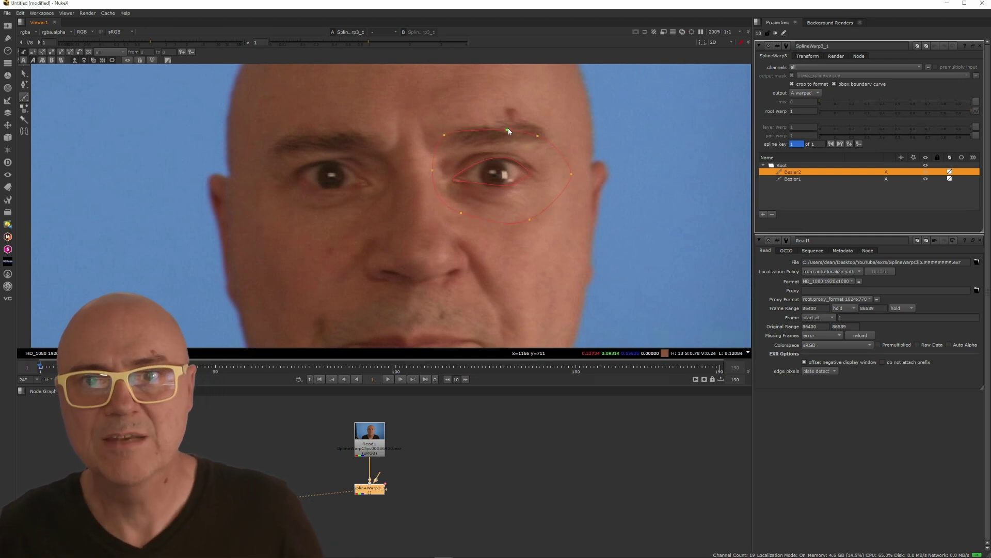
{"action": "left_click", "coordinate": [445, 135]}
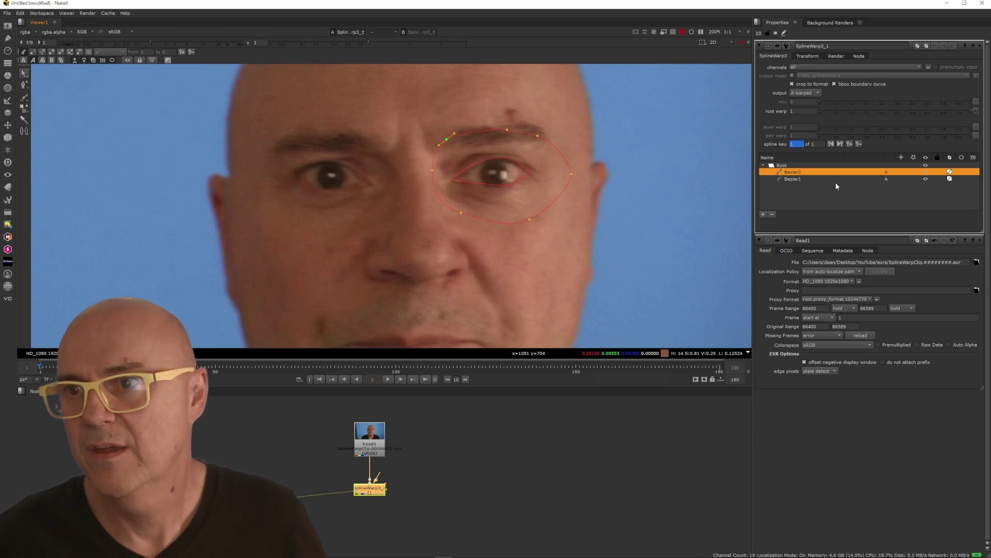
Rename the inner eyelid curve as Source and the larger outer curve as Wall.
{"action": "left_click", "coordinate": [795, 179]}
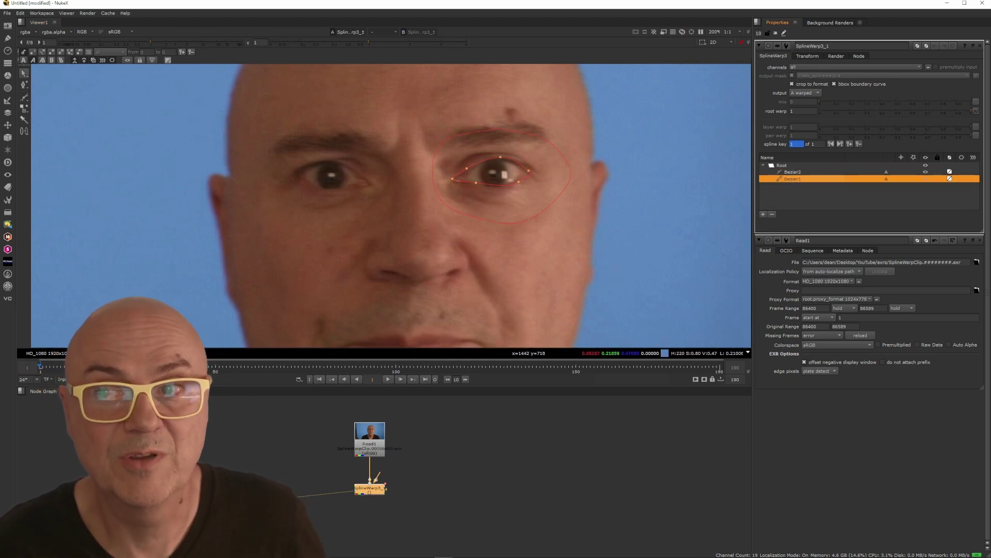
{"action": "double_click", "coordinate": [793, 179]}
{"action": "type", "text": "So"}
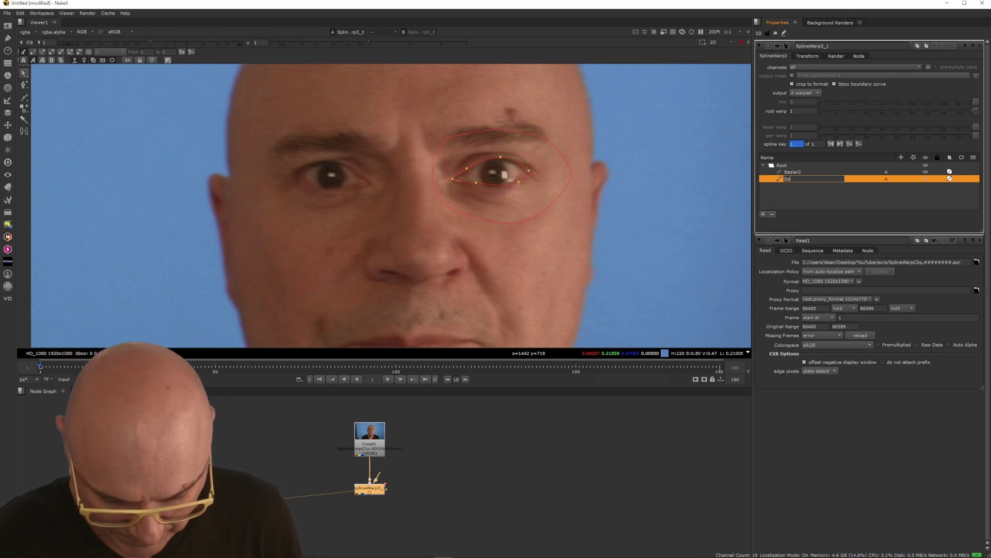
{"action": "type", "text": "urce"}
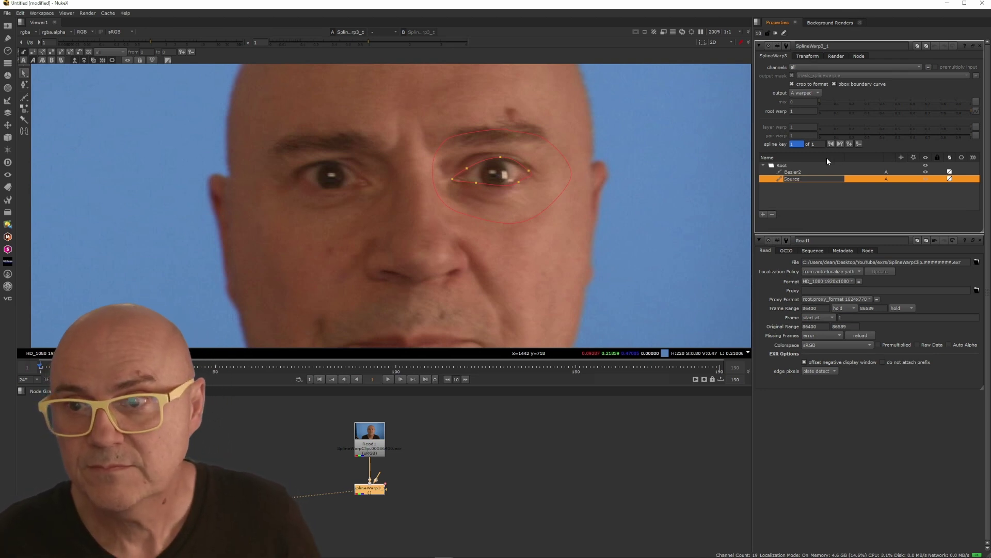
{"action": "left_click", "coordinate": [807, 166]}
{"action": "double_click", "coordinate": [799, 172]}
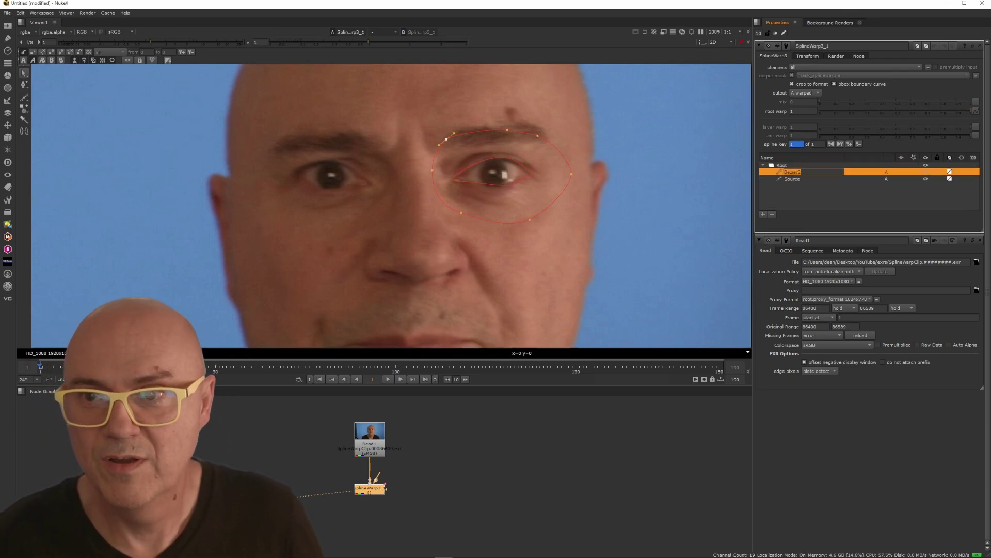
{"action": "type", "text": "Wall"}
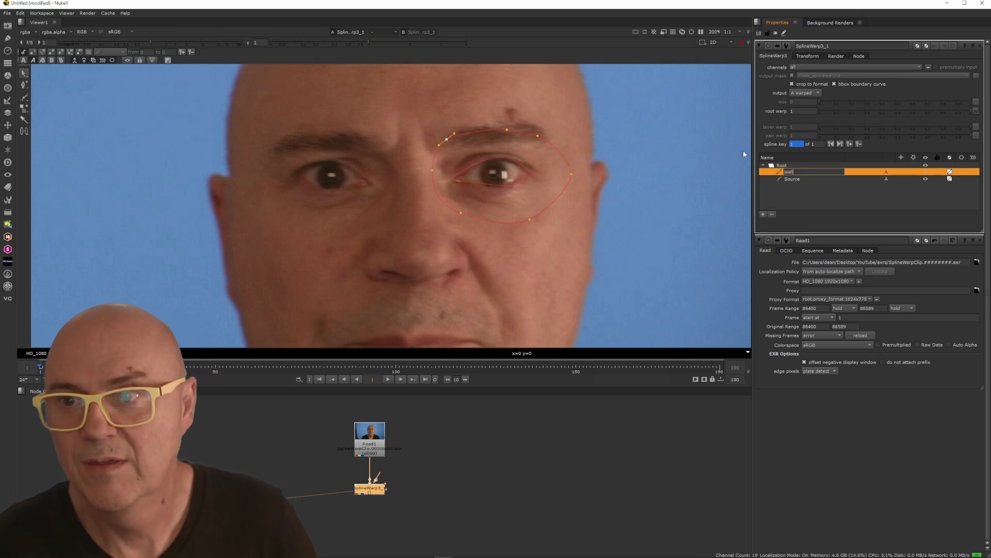
{"action": "left_click", "coordinate": [804, 200]}
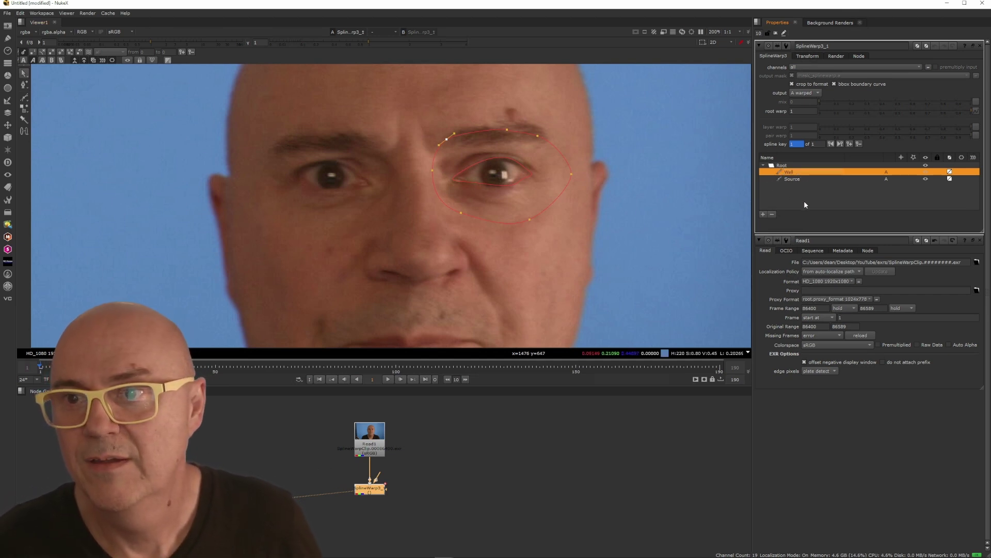
Make the Wall curve a boundary curve to confine the warp.
{"action": "left_click", "coordinate": [974, 171]}
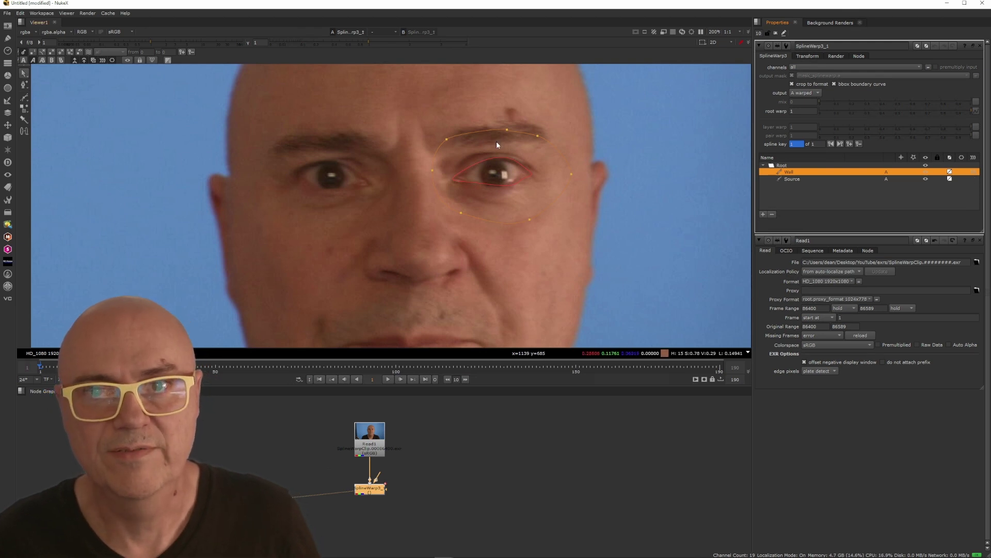
{"action": "left_click", "coordinate": [508, 130]}
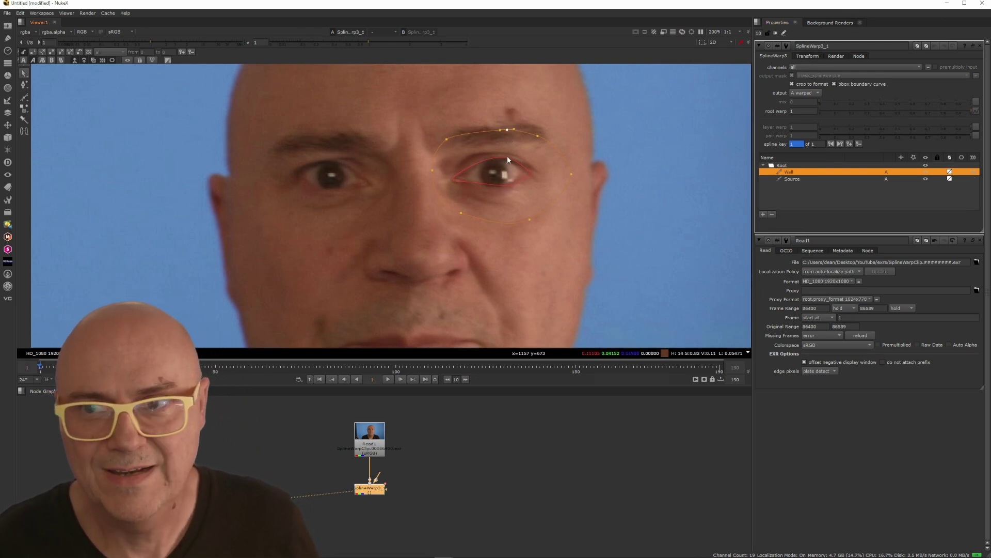
{"action": "left_click", "coordinate": [854, 203]}
Move the pivot of the Root layer's transform onto the centre of the outlined eye.
{"action": "left_click", "coordinate": [782, 166]}
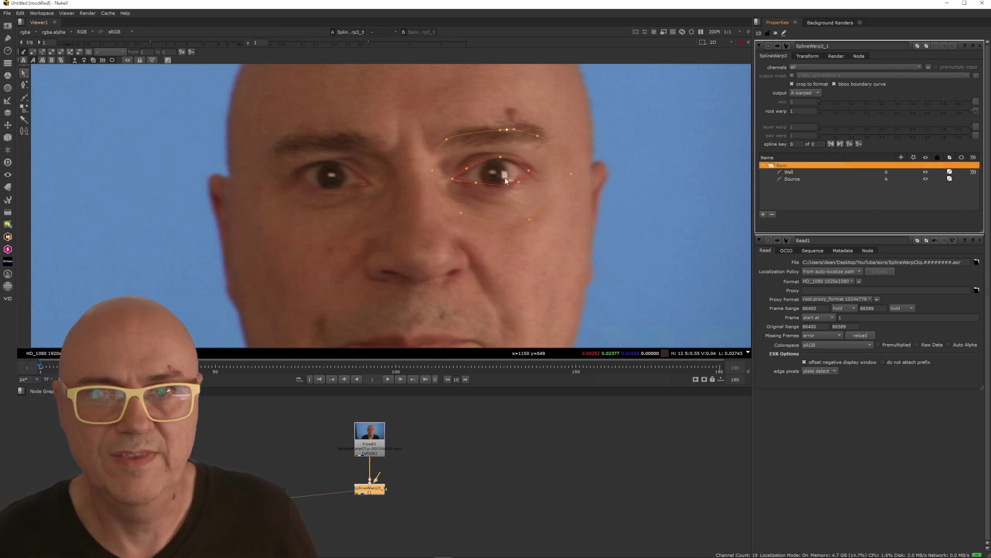
{"action": "scroll", "coordinate": [406, 205], "scroll_direction": "down", "scroll_amount": 6}
{"action": "scroll", "coordinate": [406, 205], "scroll_direction": "up", "scroll_amount": 2}
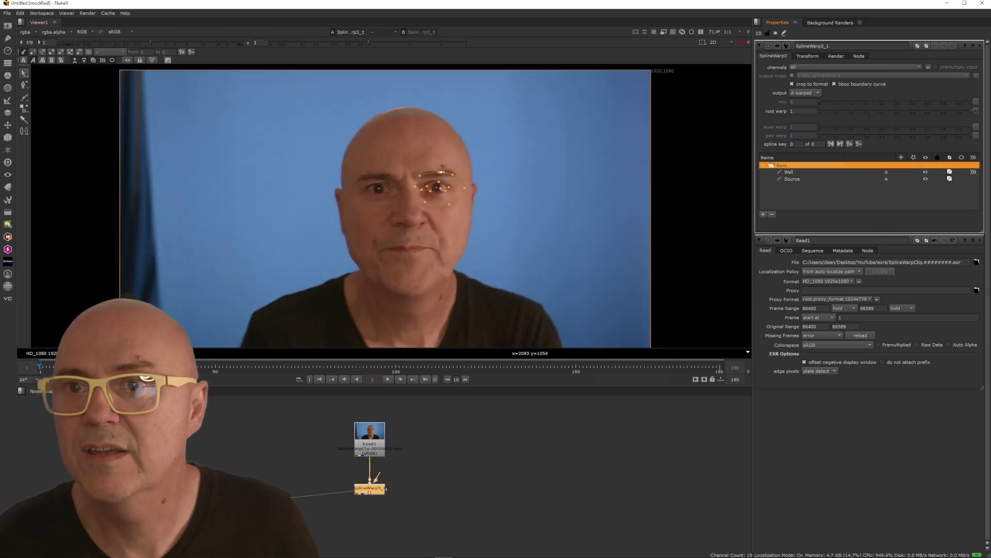
{"action": "left_click", "coordinate": [809, 56]}
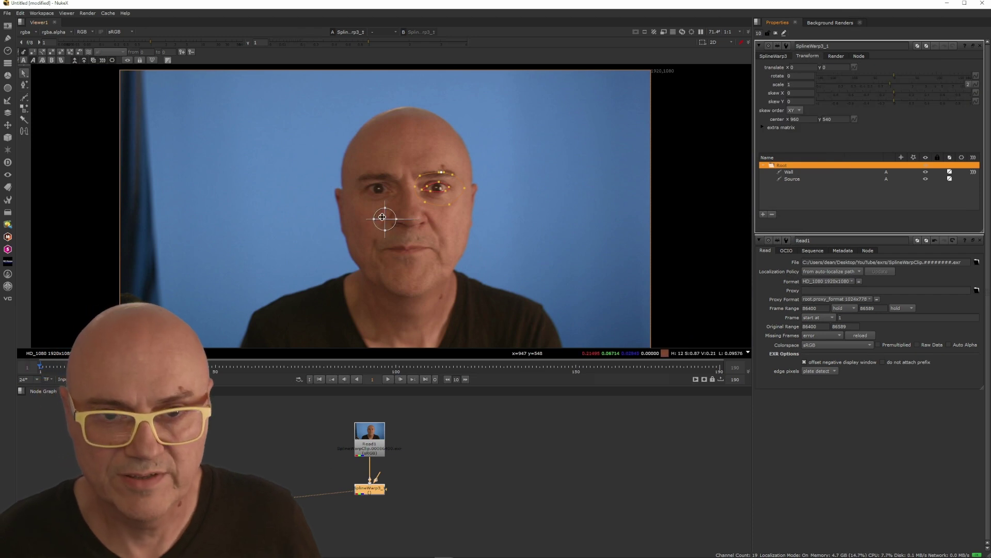
{"action": "mouse_move", "coordinate": [382, 217]}
{"action": "left_mouse_down"}
{"action": "mouse_move", "coordinate": [394, 217]}
{"action": "mouse_move", "coordinate": [385, 218]}
{"action": "left_mouse_up"}
{"action": "scroll", "coordinate": [455, 178], "scroll_direction": "up", "scroll_amount": 4}
{"action": "left_click_drag", "start_coordinate": [318, 258], "coordinate": [419, 195], "text": "ctrl"}
{"action": "scroll", "coordinate": [422, 199], "scroll_direction": "up", "scroll_amount": 4}
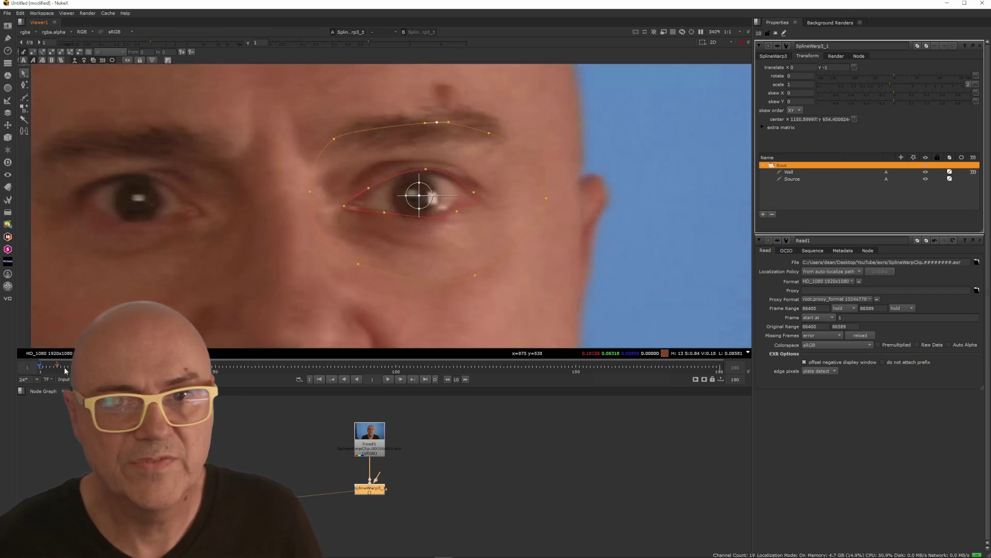
Scrub through the clip and back to frame 1 to compare the curves' position with the head movement.
{"action": "left_click", "coordinate": [480, 369]}
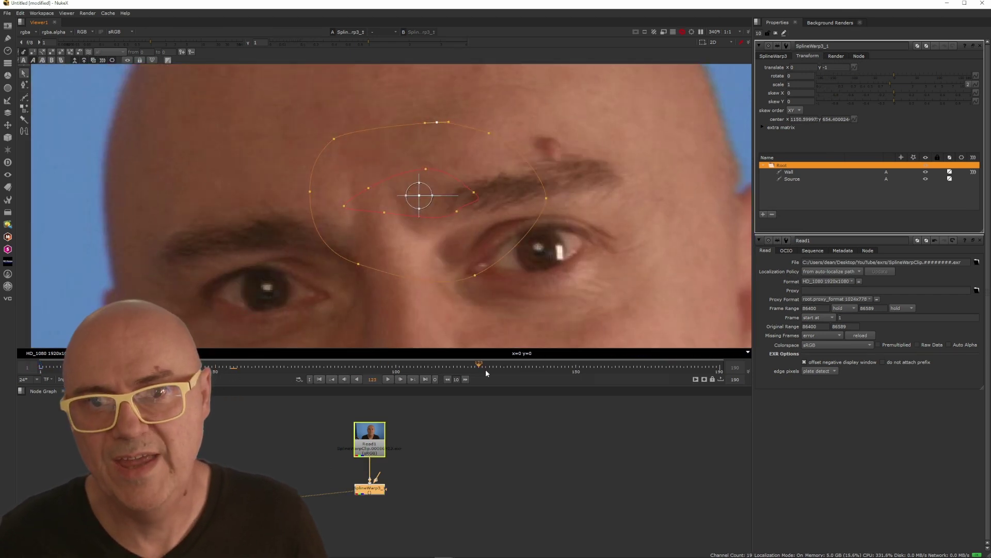
{"action": "left_click_drag", "start_coordinate": [480, 369], "coordinate": [324, 369]}
{"action": "left_click_drag", "start_coordinate": [187, 369], "coordinate": [41, 369]}
{"action": "scroll", "coordinate": [517, 219], "scroll_direction": "down", "scroll_amount": 2}
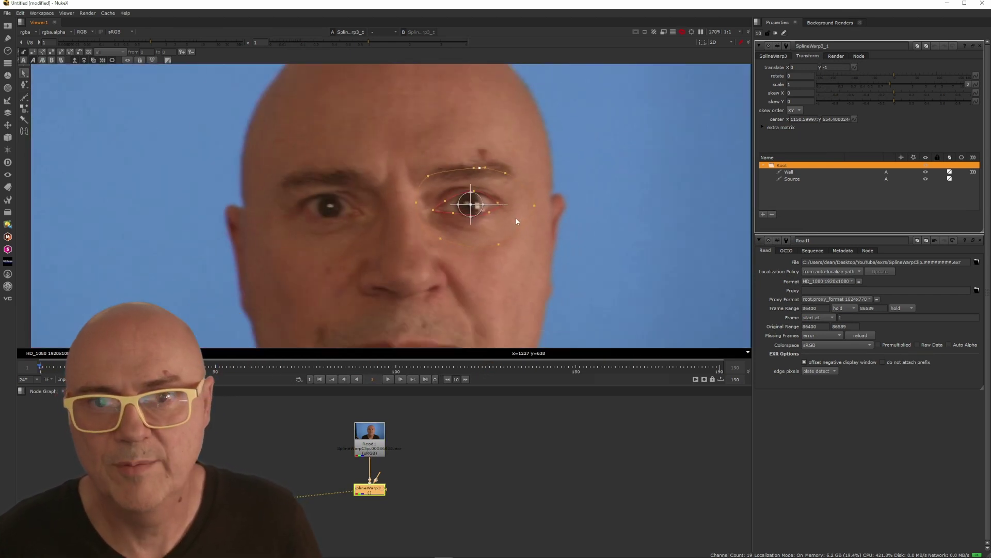
{"action": "middle_click_drag", "start_coordinate": [518, 219], "coordinate": [467, 212]}
Add a Tracker node as a side branch, connect its input to Read1, and place it beside the SplineWarp node.
{"action": "left_click", "coordinate": [407, 525]}
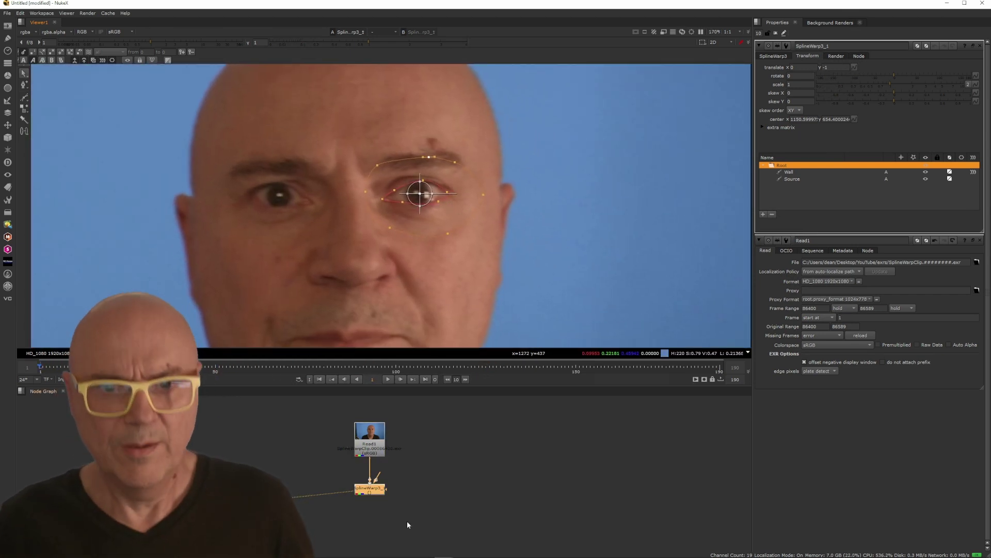
{"action": "key", "text": "f"}
{"action": "key", "text": "Tab"}
{"action": "type", "text": "tra"}
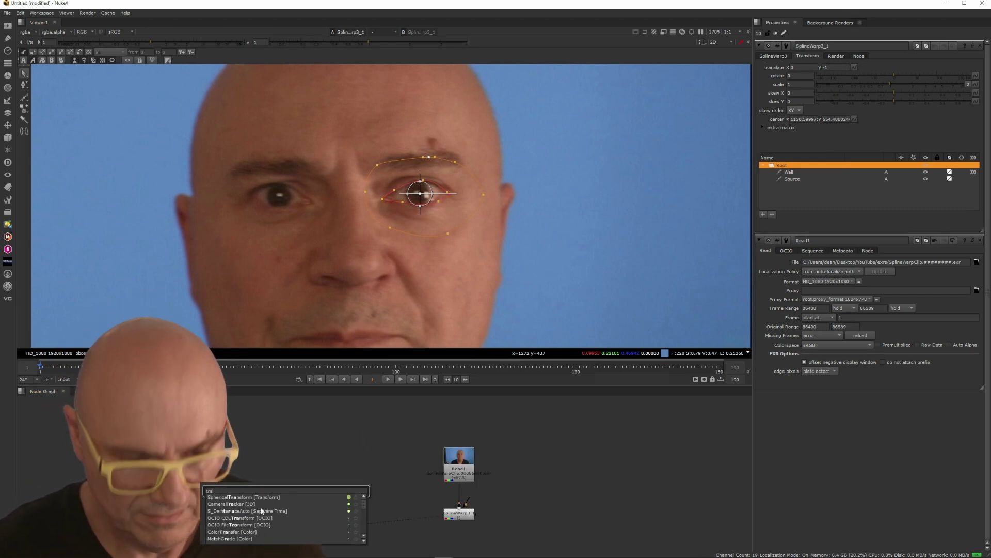
{"action": "type", "text": "cker [Transform"}
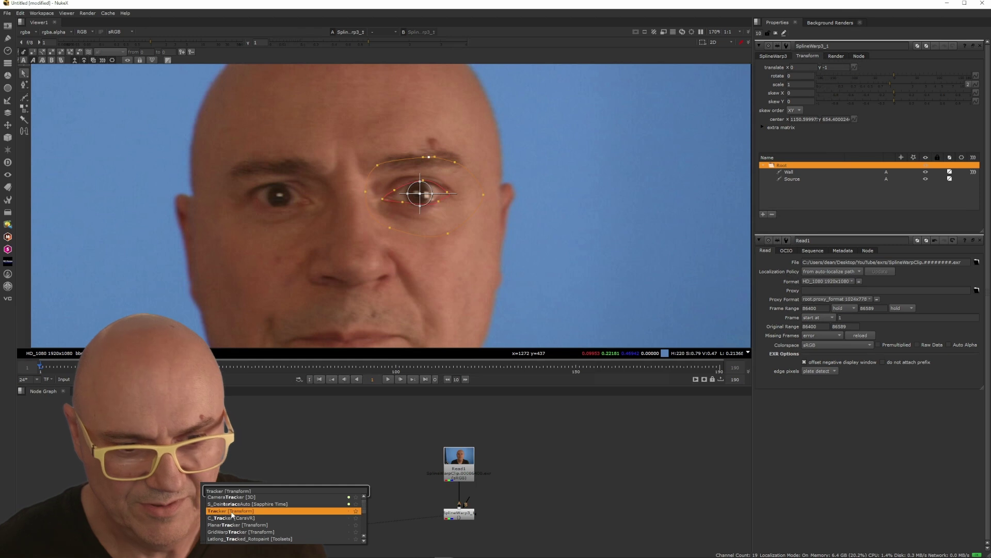
{"action": "left_click", "coordinate": [232, 512]}
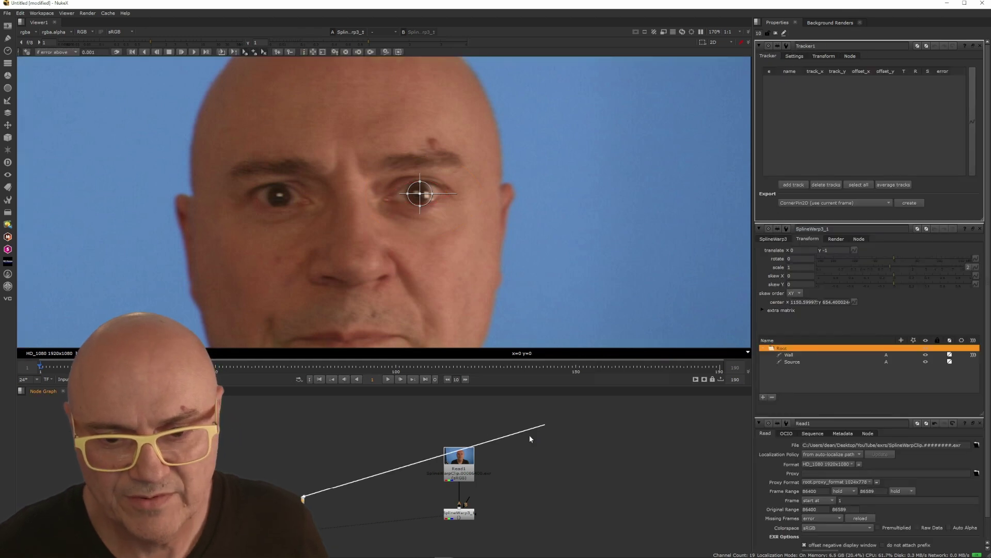
{"action": "left_click_drag", "start_coordinate": [529, 439], "coordinate": [456, 464]}
{"action": "left_click_drag", "start_coordinate": [294, 501], "coordinate": [355, 507]}
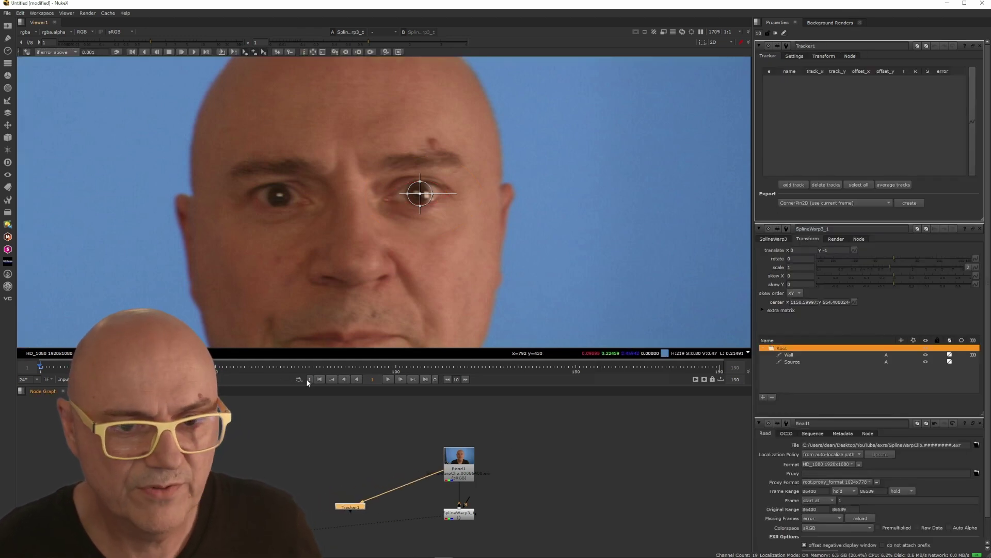
Add two tracks to the Tracker, placing track 1 between the eyebrows and track 2 on the nose.
{"action": "left_click", "coordinate": [792, 185]}
{"action": "left_click_drag", "start_coordinate": [383, 190], "coordinate": [360, 168]}
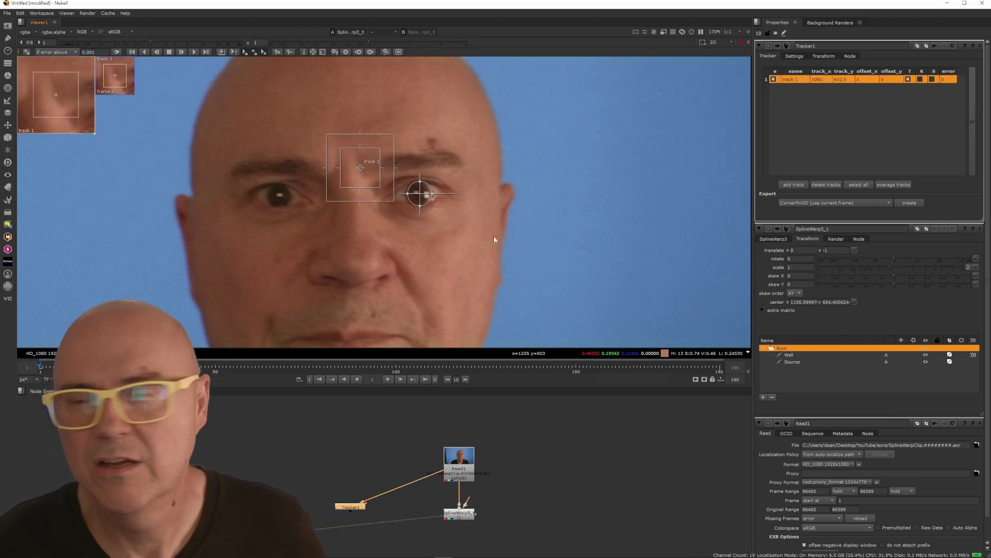
{"action": "left_click_drag", "start_coordinate": [361, 171], "coordinate": [350, 166]}
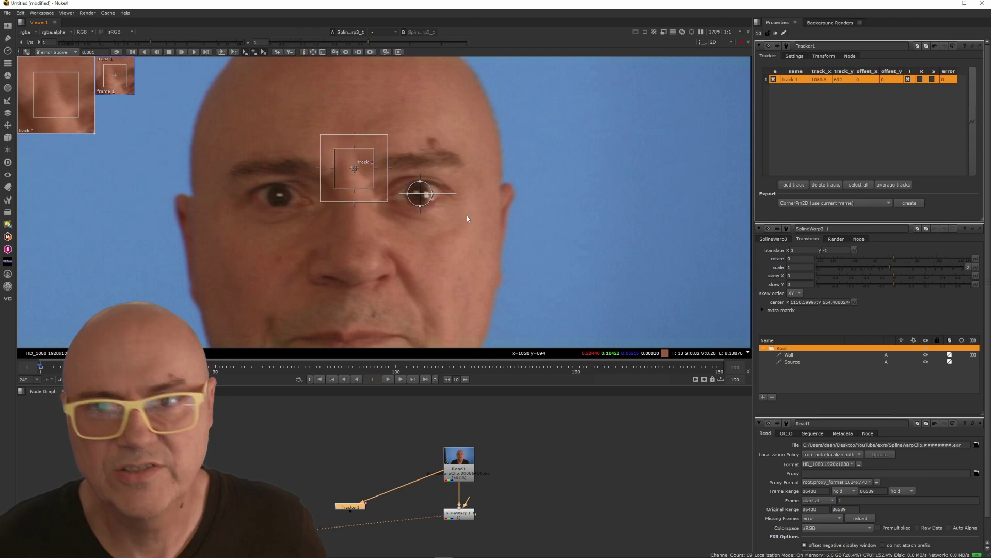
{"action": "left_click", "coordinate": [794, 185]}
{"action": "left_click_drag", "start_coordinate": [384, 187], "coordinate": [358, 270]}
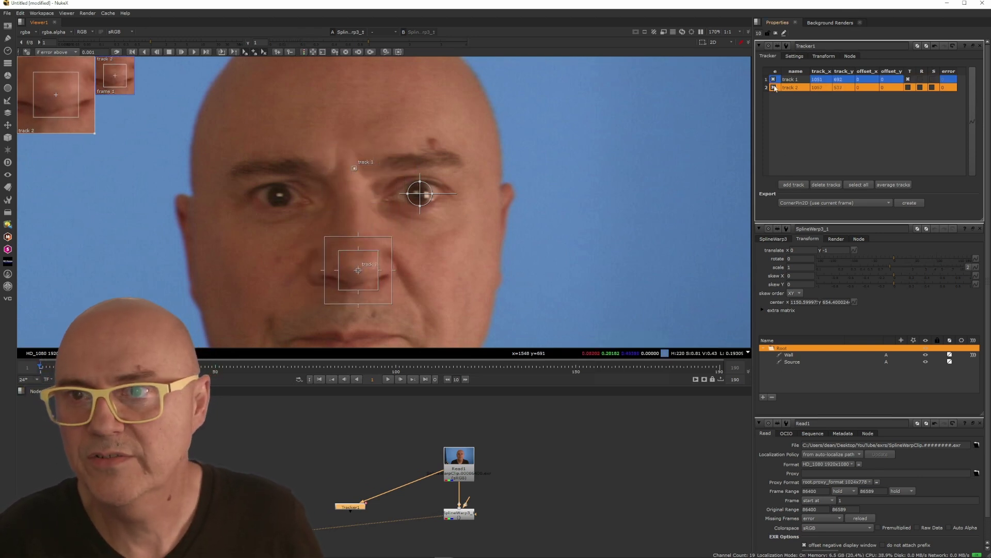
Select both tracks and resize track 1's pattern and search areas into wide boxes spanning the brows and eyes.
{"action": "left_click", "coordinate": [796, 79]}
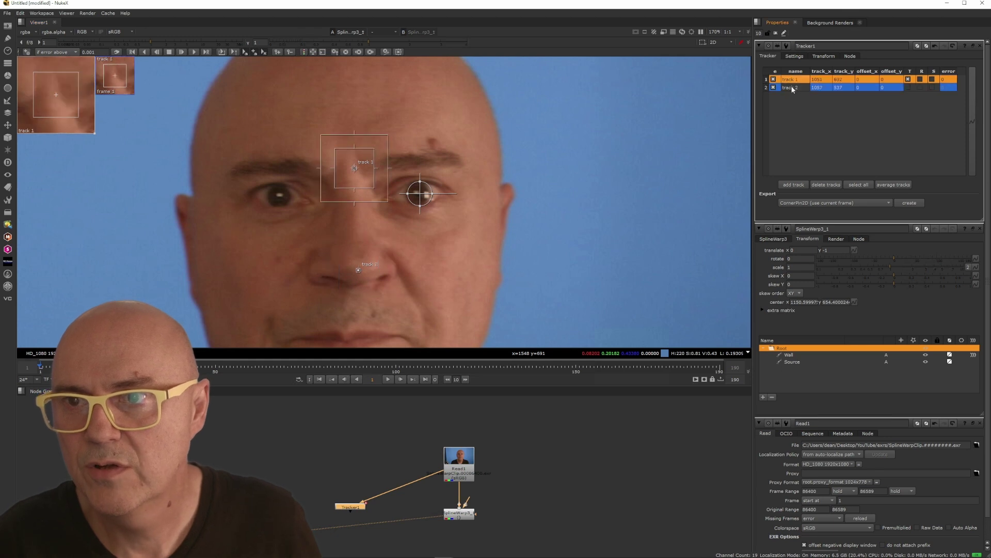
{"action": "left_click", "coordinate": [792, 87], "text": "shift"}
{"action": "left_click_drag", "start_coordinate": [349, 172], "coordinate": [368, 195]}
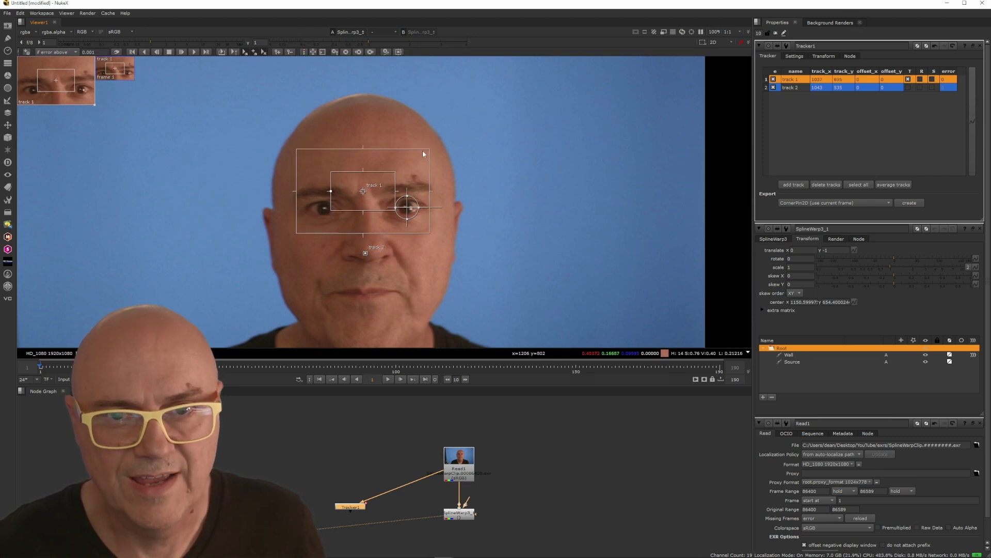
{"action": "left_click_drag", "start_coordinate": [424, 153], "coordinate": [417, 156]}
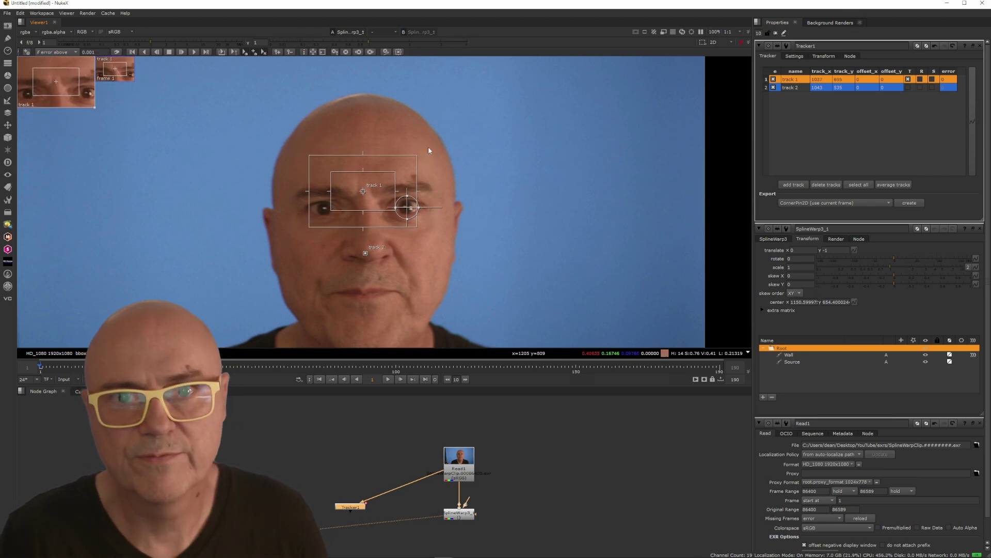
Select track 1 and track 2, track both forward through the whole clip, and scrub back over the tracked frames.
{"action": "left_click", "coordinate": [792, 87]}
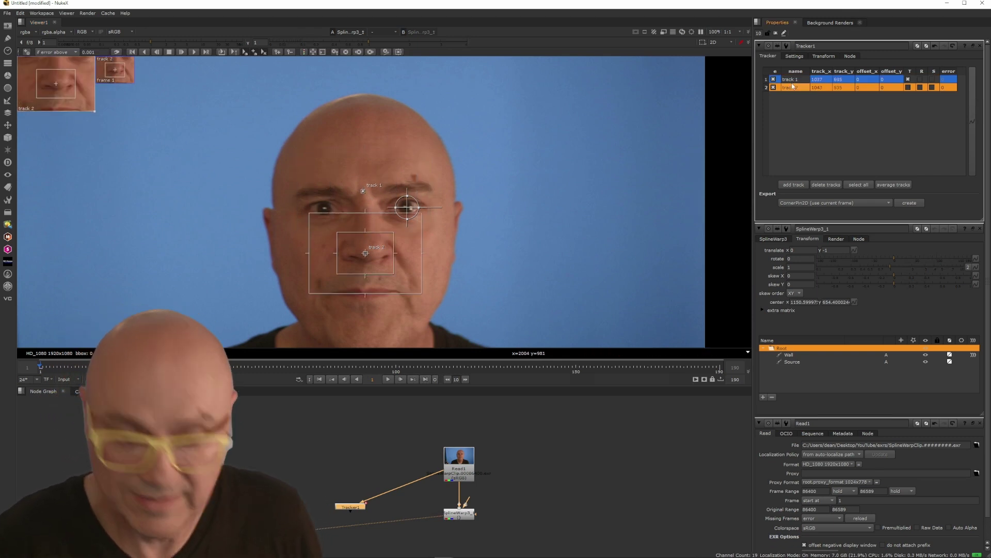
{"action": "left_click", "coordinate": [792, 83], "text": "shift"}
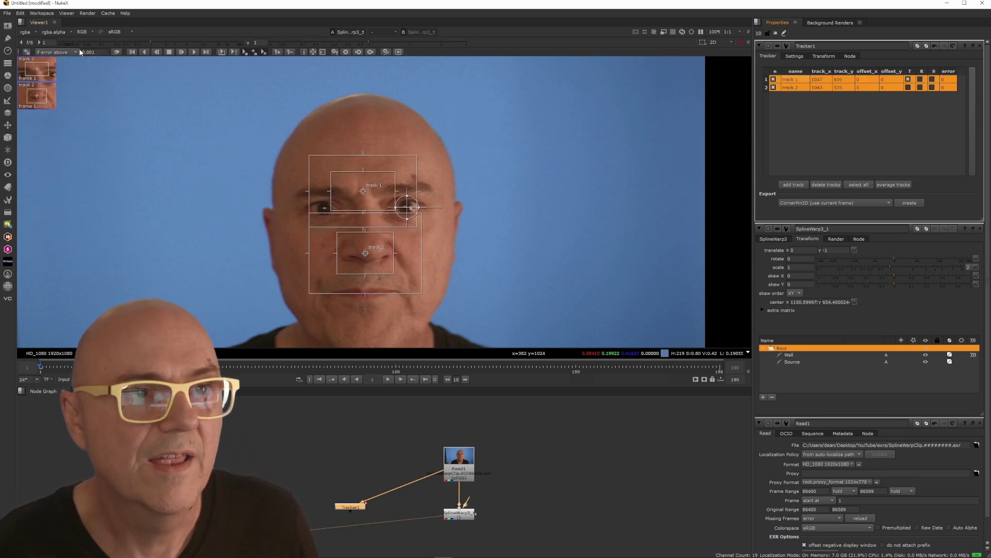
{"action": "left_click", "coordinate": [194, 52]}
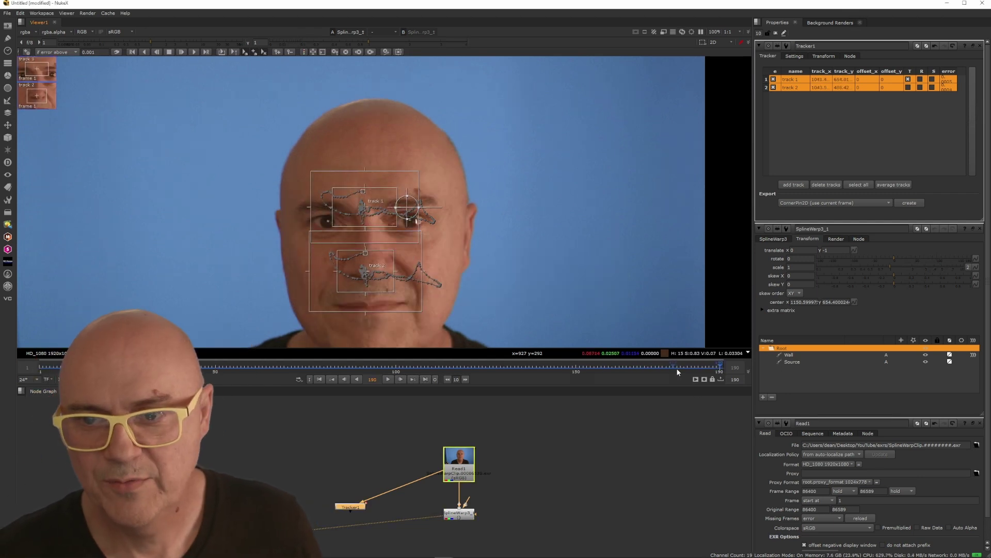
{"action": "left_click_drag", "start_coordinate": [676, 368], "coordinate": [102, 368]}
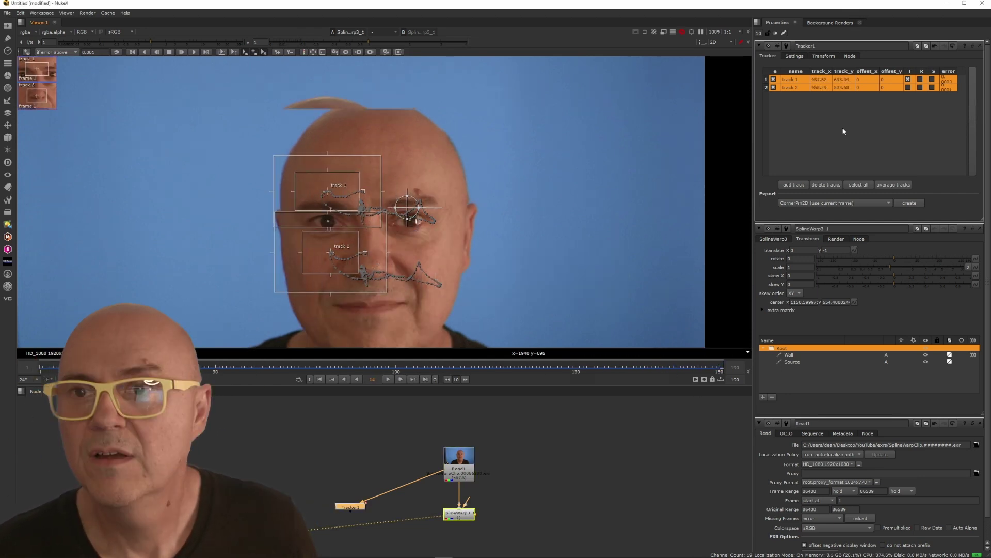
Set the Tracker's transform type to match-move and return to frame 1.
{"action": "left_click", "coordinate": [794, 56]}
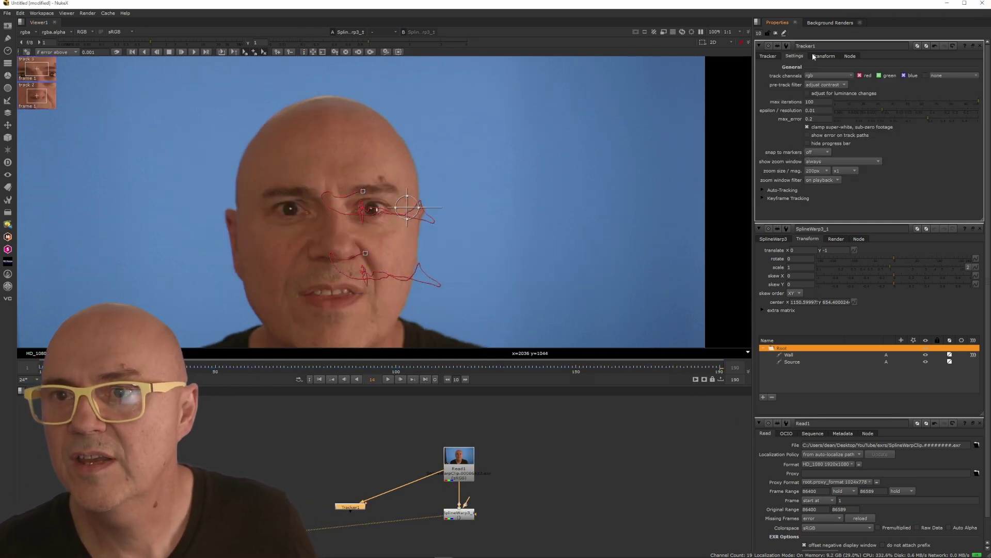
{"action": "left_click", "coordinate": [823, 56]}
{"action": "left_click", "coordinate": [817, 67]}
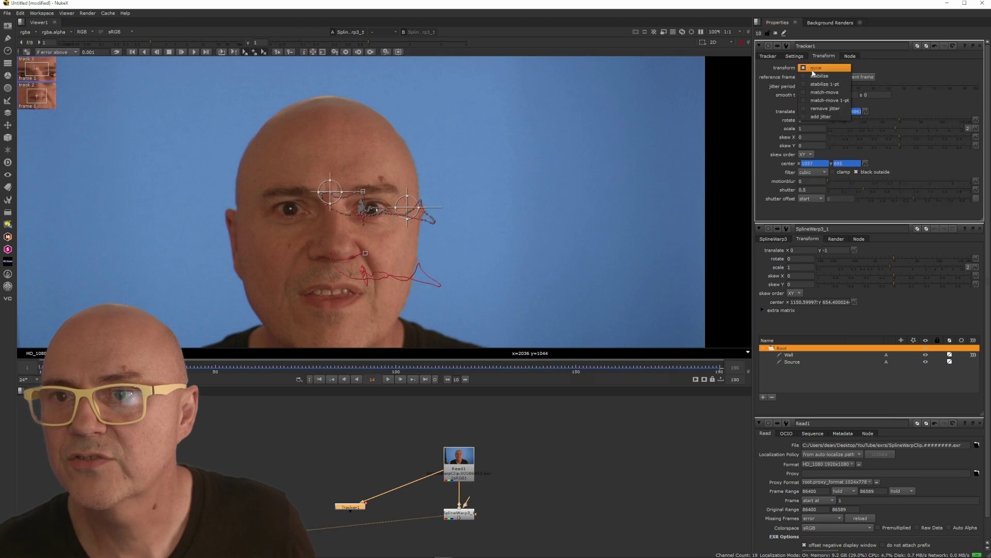
{"action": "left_click", "coordinate": [821, 93]}
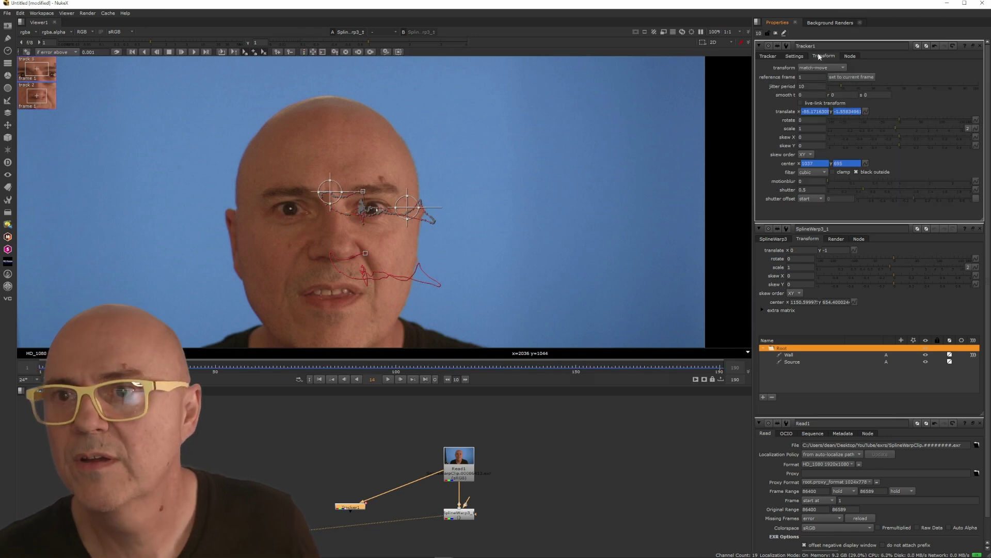
{"action": "left_click", "coordinate": [320, 380]}
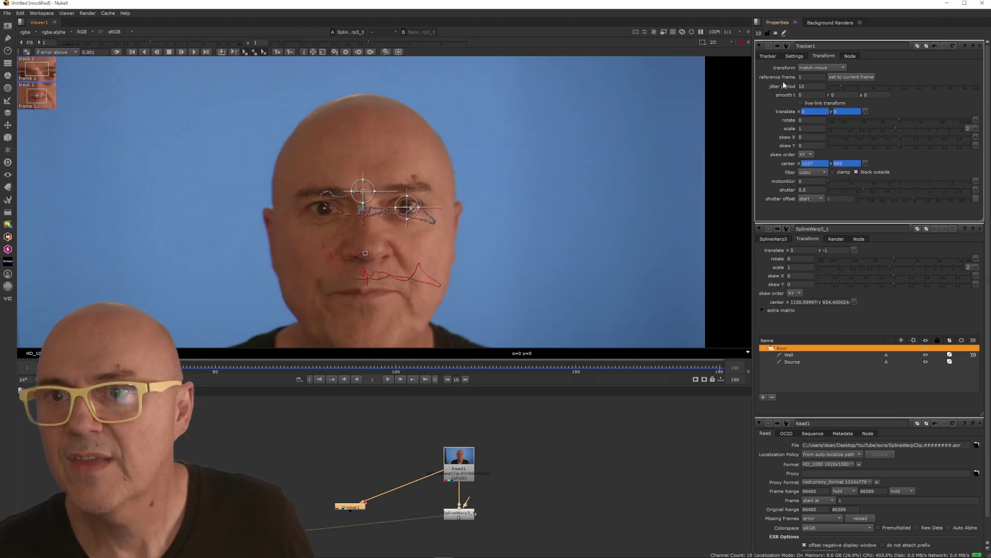
View the Tracker's output and scrub through the clip to examine the effect of its match-move transform.
{"action": "left_click", "coordinate": [851, 55]}
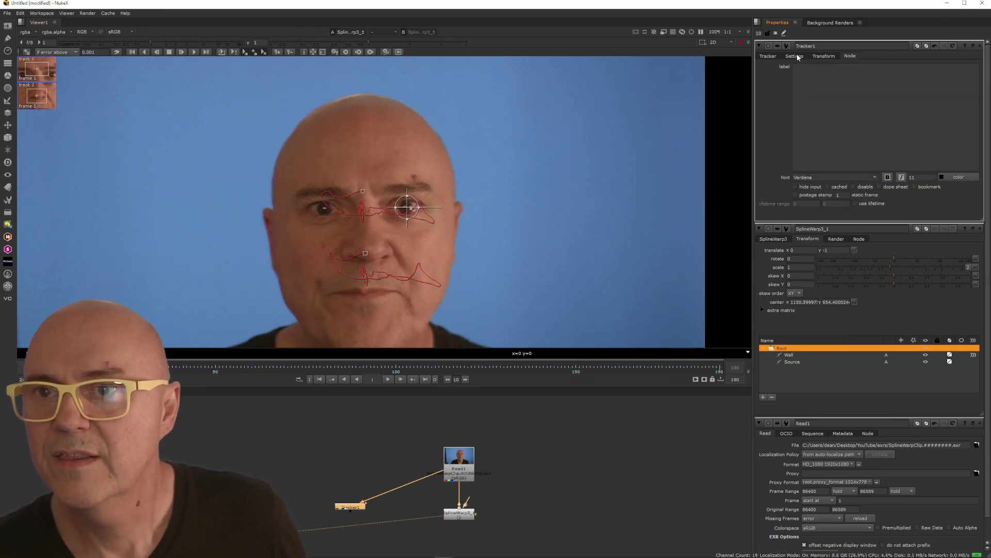
{"action": "left_click_drag", "start_coordinate": [354, 507], "coordinate": [363, 508]}
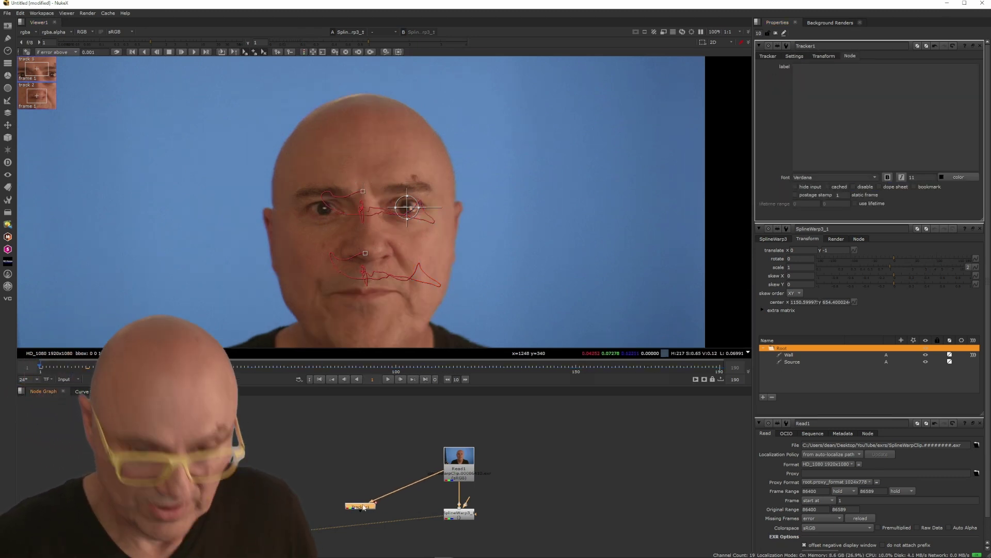
{"action": "key", "text": "1"}
{"action": "left_click", "coordinate": [398, 465]}
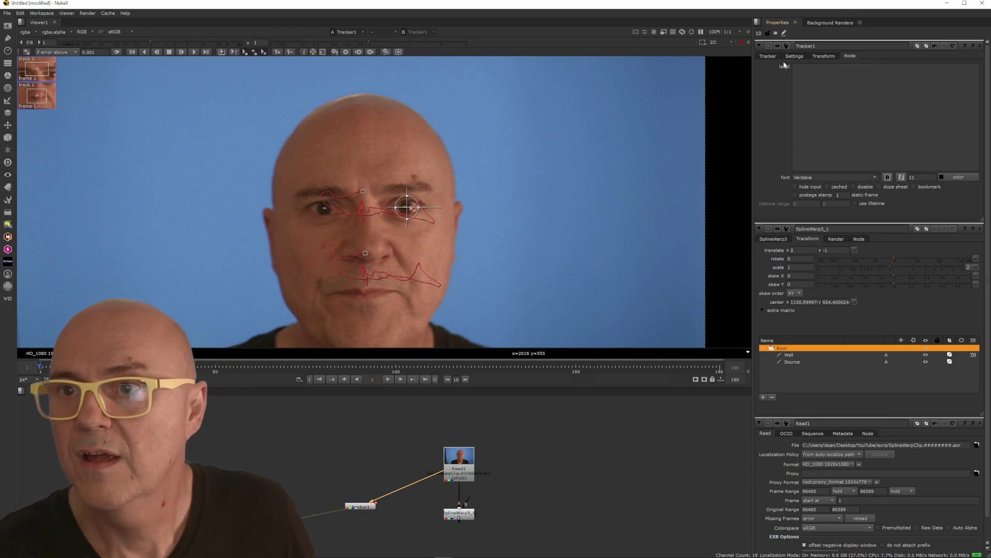
{"action": "left_click", "coordinate": [768, 56]}
{"action": "left_click", "coordinate": [822, 56]}
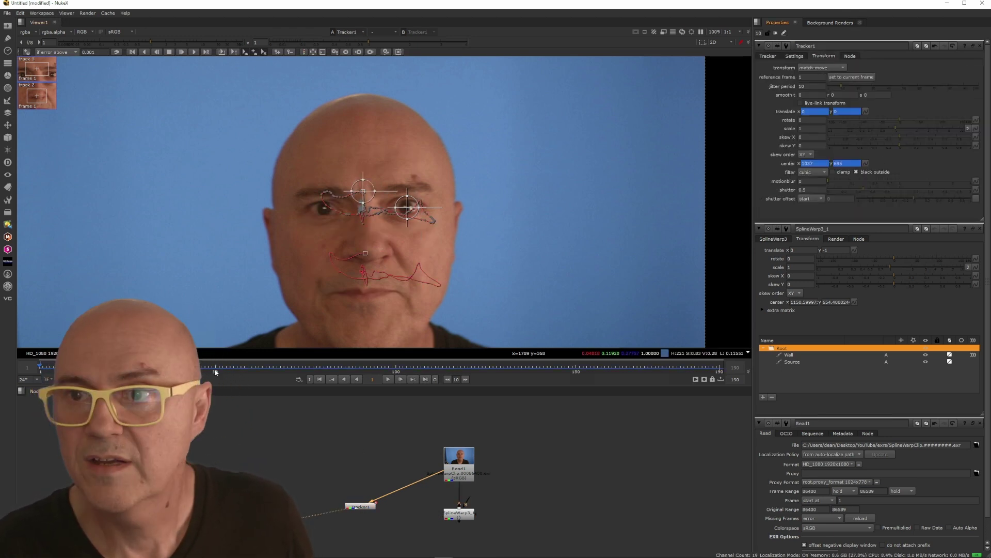
{"action": "left_click", "coordinate": [483, 367]}
{"action": "left_click_drag", "start_coordinate": [484, 376], "coordinate": [52, 376]}
Enable translation for track 2 and rotation for both tracks in the Tracker.
{"action": "left_click", "coordinate": [767, 56]}
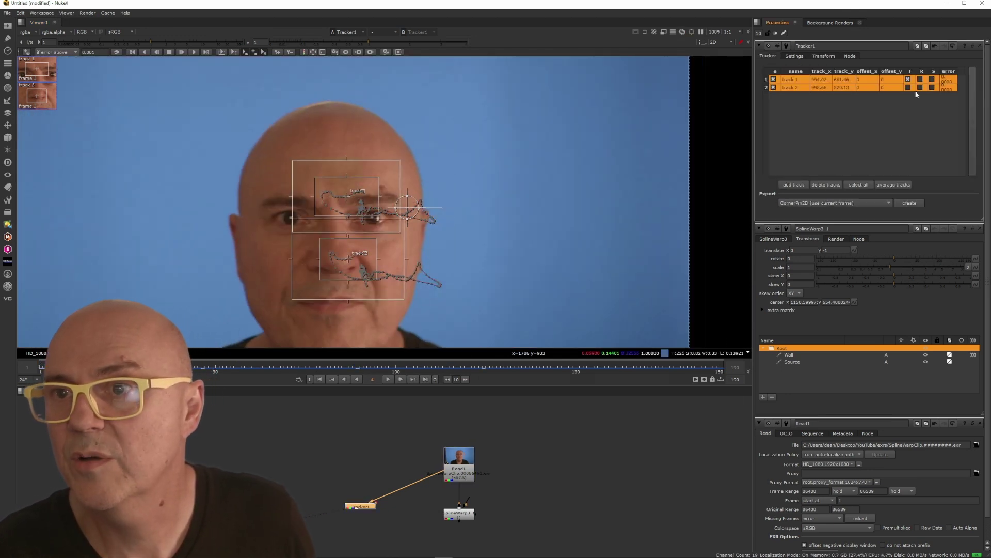
{"action": "left_click", "coordinate": [908, 88]}
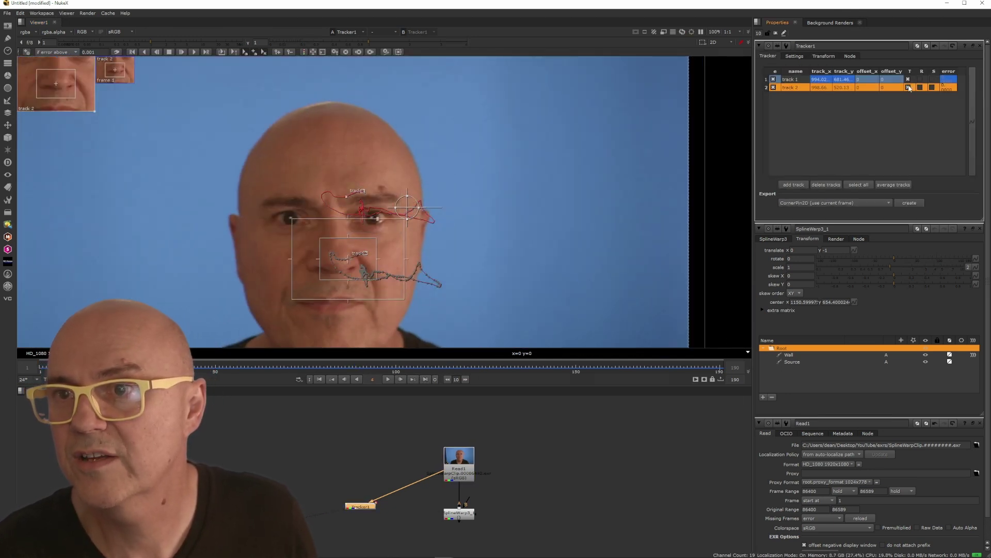
{"action": "left_click", "coordinate": [909, 79]}
{"action": "left_click", "coordinate": [920, 80]}
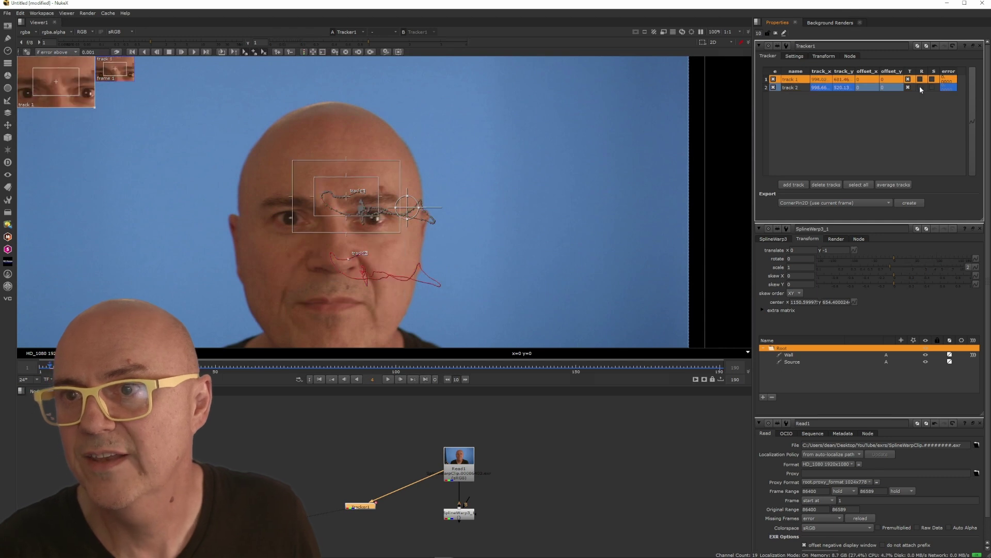
{"action": "left_click", "coordinate": [921, 88]}
{"action": "left_click", "coordinate": [921, 80]}
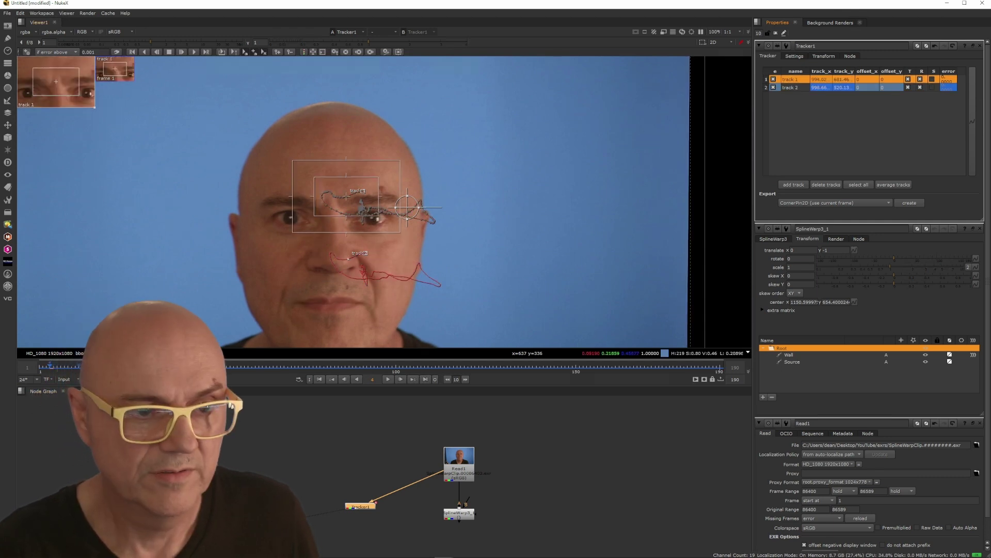
Scrub the clip with the Tracker's transform values displayed and return to frame 1.
{"action": "left_click", "coordinate": [801, 55]}
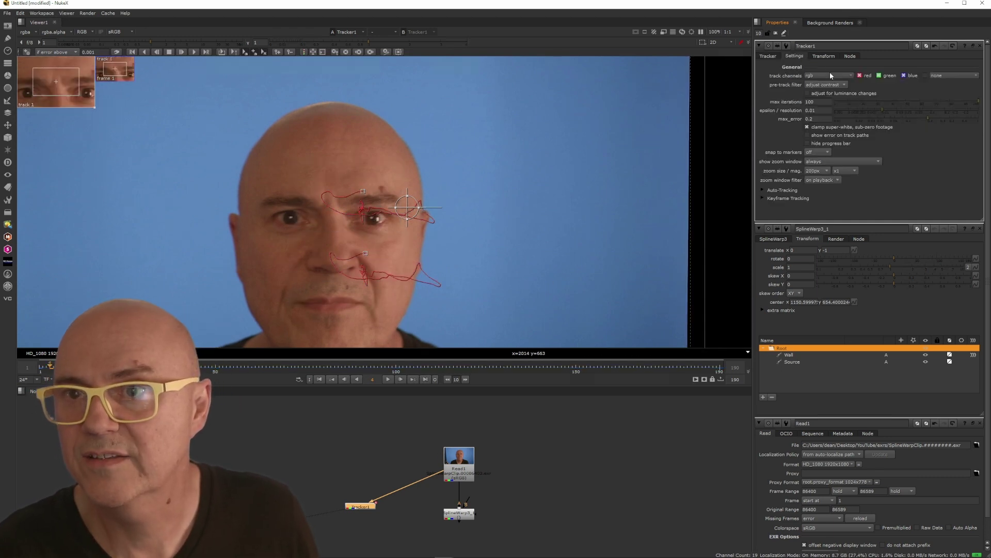
{"action": "left_click", "coordinate": [824, 56]}
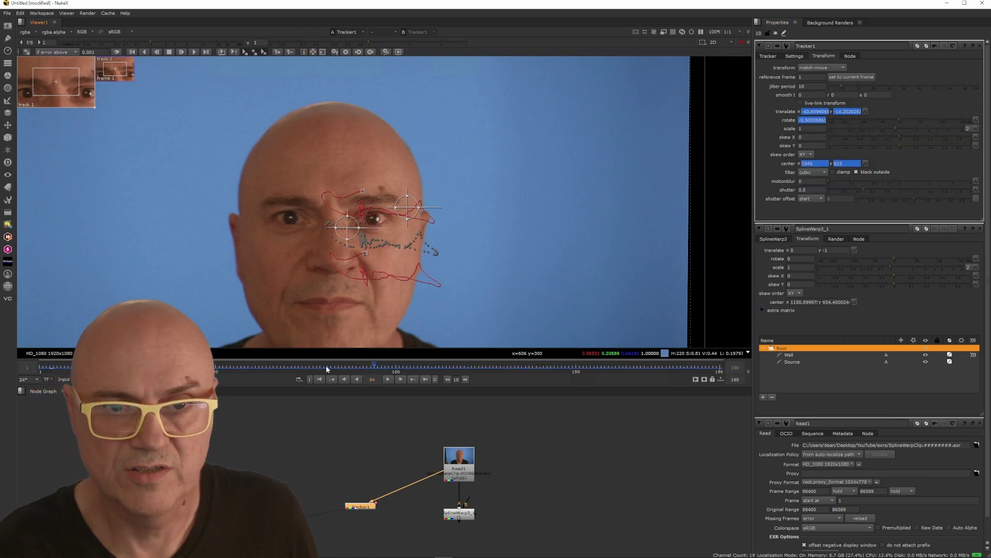
{"action": "left_click_drag", "start_coordinate": [327, 368], "coordinate": [40, 368]}
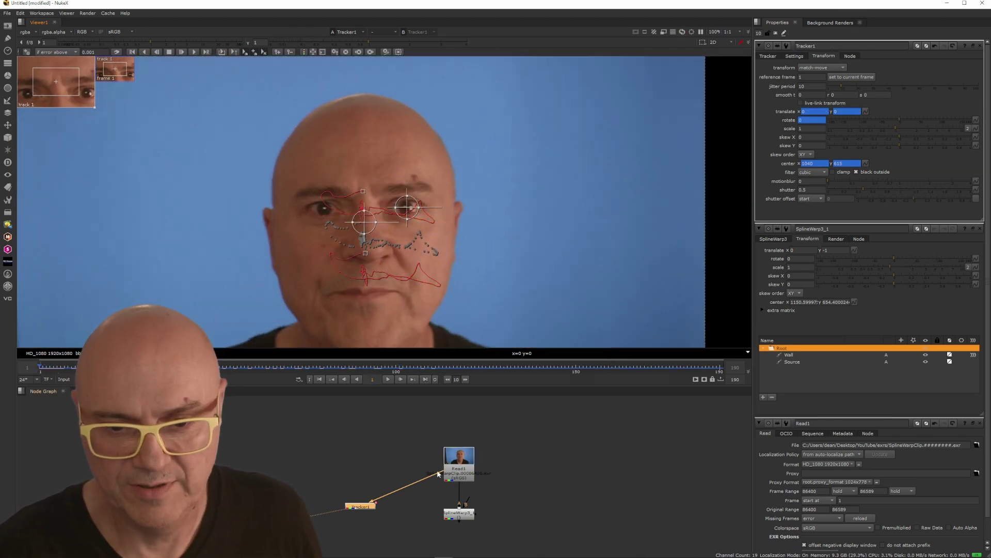
Disconnect the Tracker from Read1 and link the SplineWarp root's translate to the Tracker's translate.
{"action": "left_click_drag", "start_coordinate": [402, 489], "coordinate": [403, 489]}
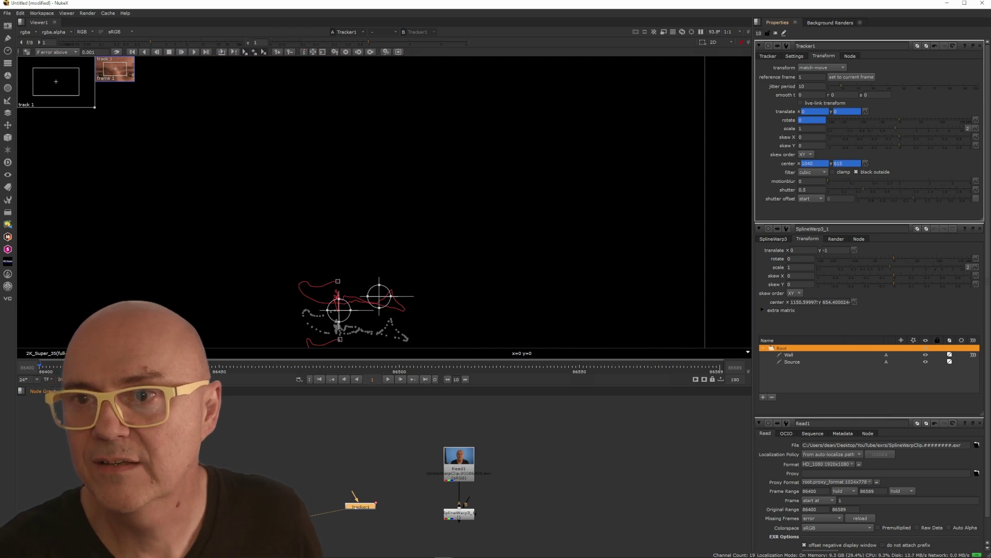
{"action": "double_click", "coordinate": [458, 515]}
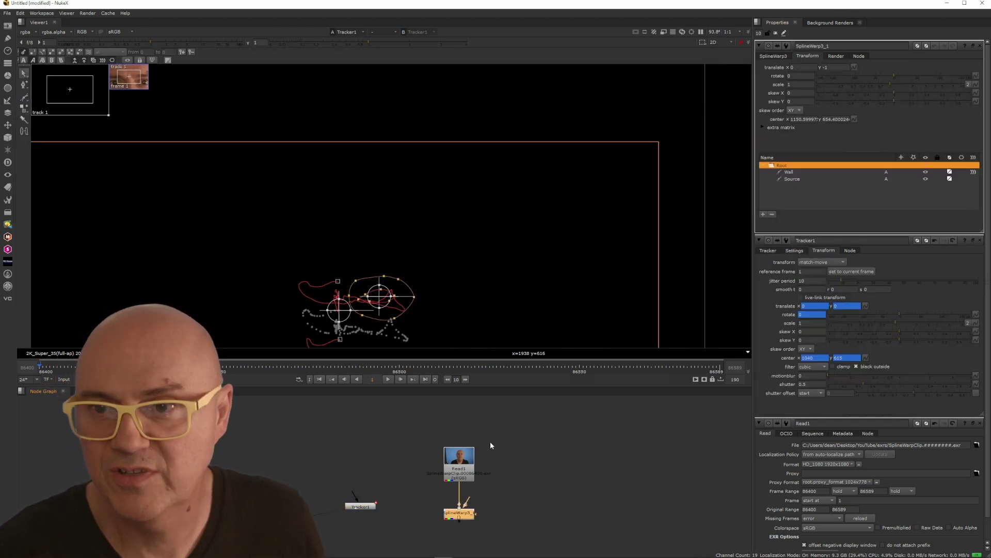
{"action": "left_click_drag", "start_coordinate": [461, 457], "coordinate": [461, 443]}
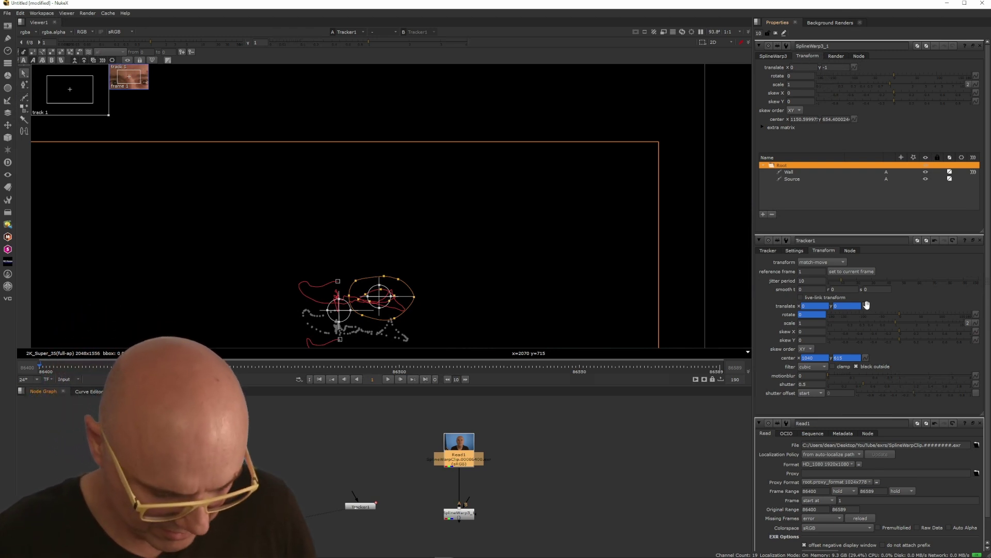
{"action": "left_click_drag", "start_coordinate": [854, 67], "coordinate": [855, 73], "text": "ctrl"}
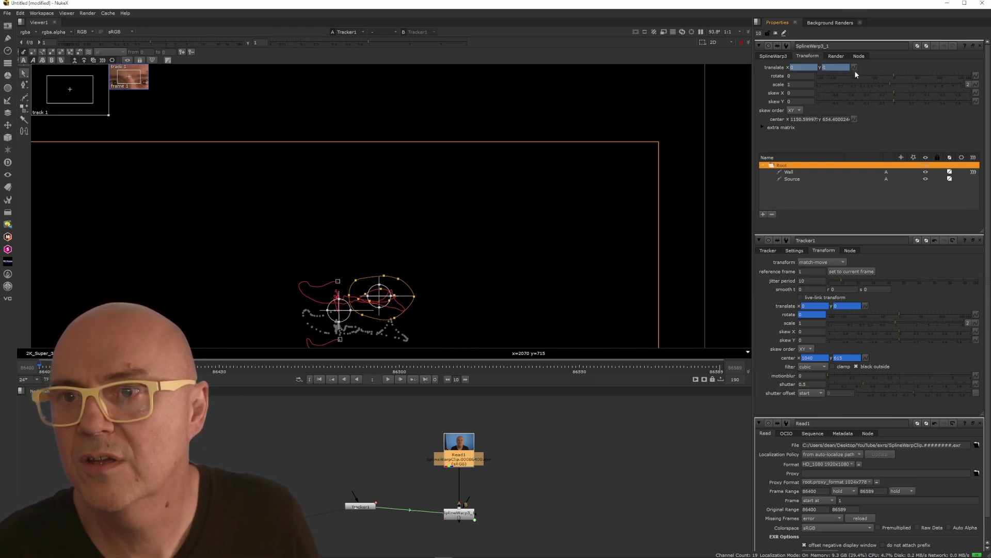
Reconnect the Tracker's input to Read1 and scrub the clip to compare the transformed image with the head movement.
{"action": "left_click_drag", "start_coordinate": [68, 369], "coordinate": [292, 380]}
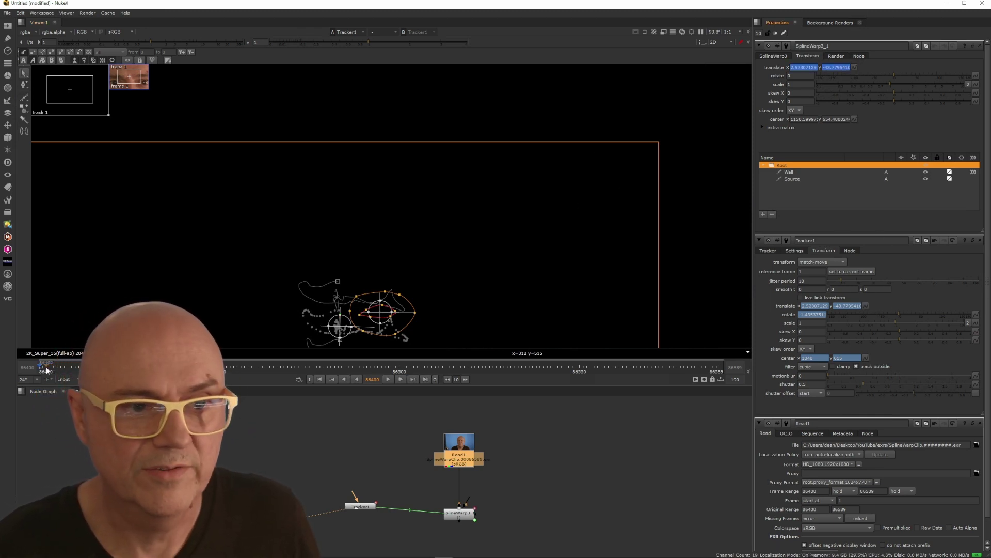
{"action": "left_click_drag", "start_coordinate": [46, 368], "coordinate": [135, 369]}
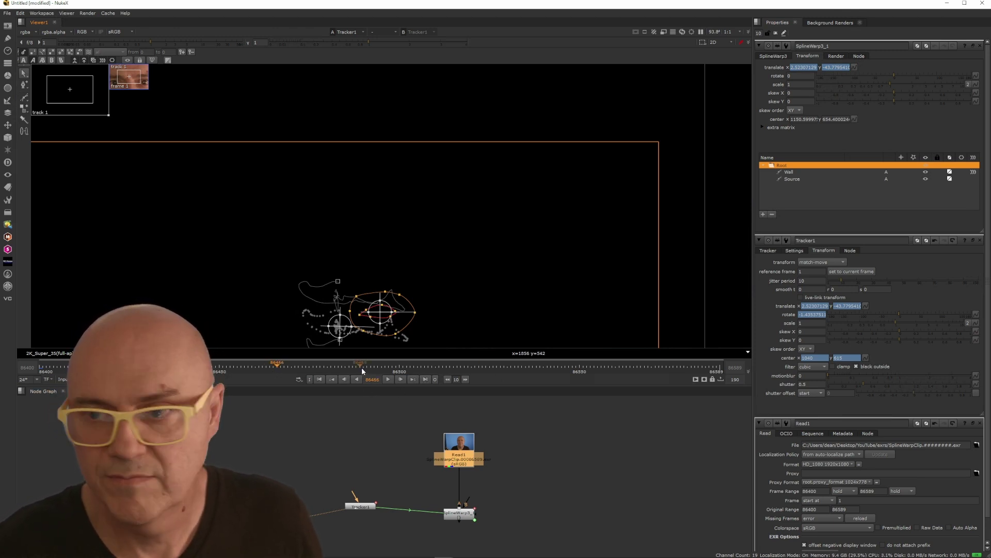
{"action": "left_click_drag", "start_coordinate": [363, 370], "coordinate": [522, 369]}
{"action": "double_click", "coordinate": [367, 508]}
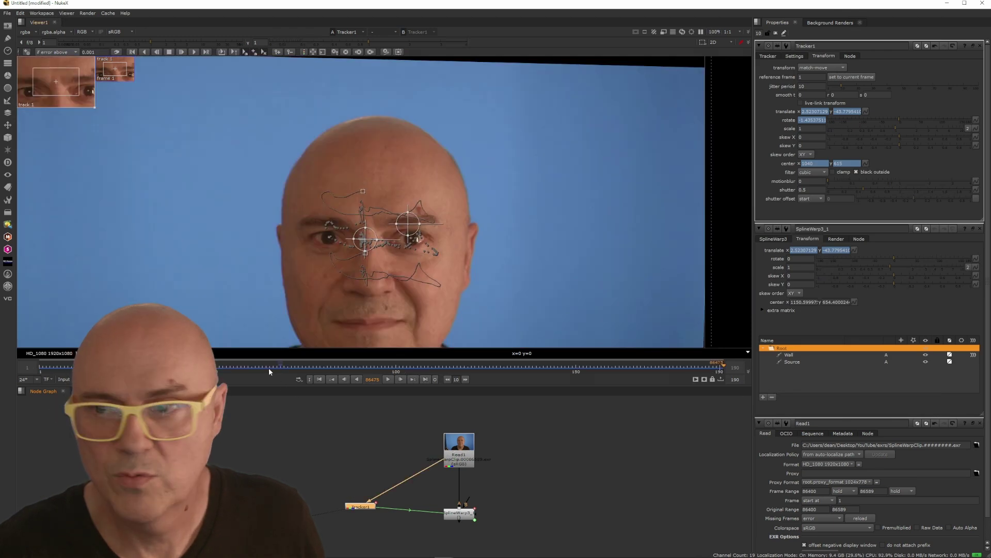
{"action": "left_click_drag", "start_coordinate": [265, 370], "coordinate": [145, 362]}
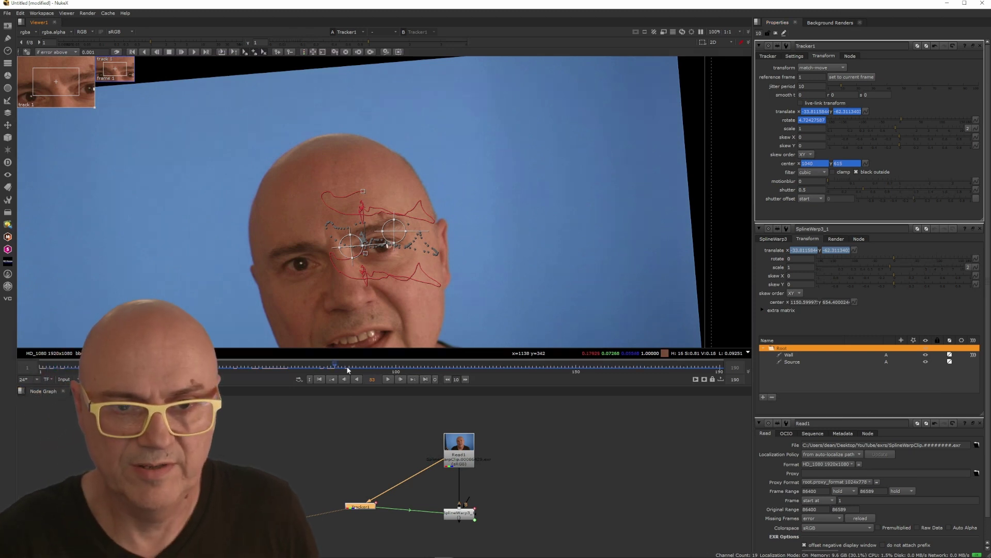
{"action": "left_click_drag", "start_coordinate": [348, 369], "coordinate": [367, 369]}
View the SplineWarp's output and scrub back to frame 1 to check how the linked curves follow the eye.
{"action": "double_click", "coordinate": [457, 520]}
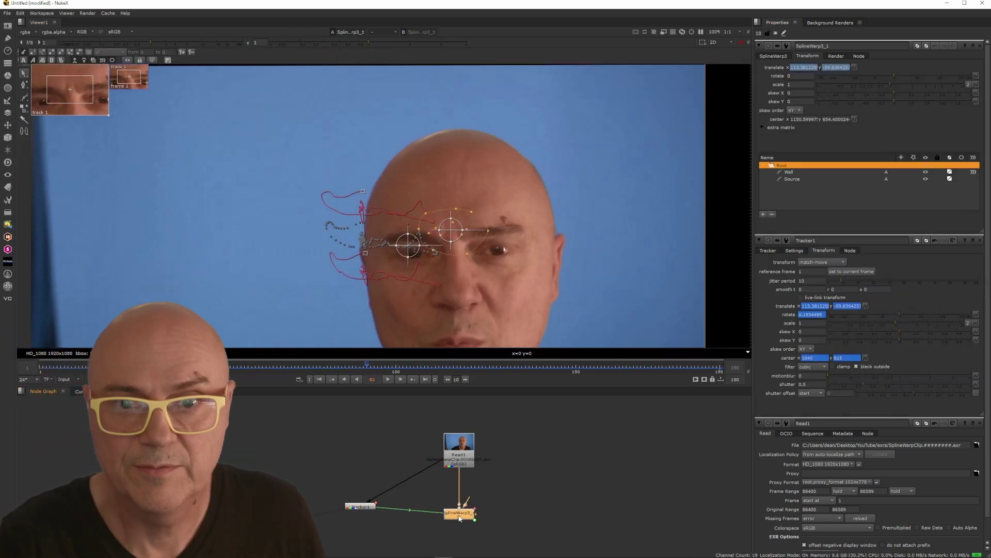
{"action": "key", "text": "1"}
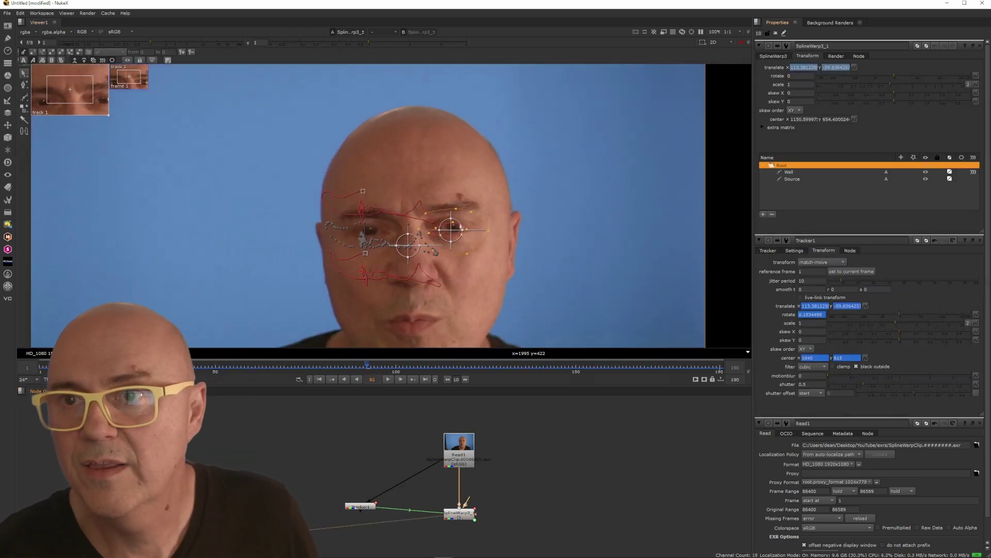
{"action": "left_click_drag", "start_coordinate": [320, 364], "coordinate": [40, 368]}
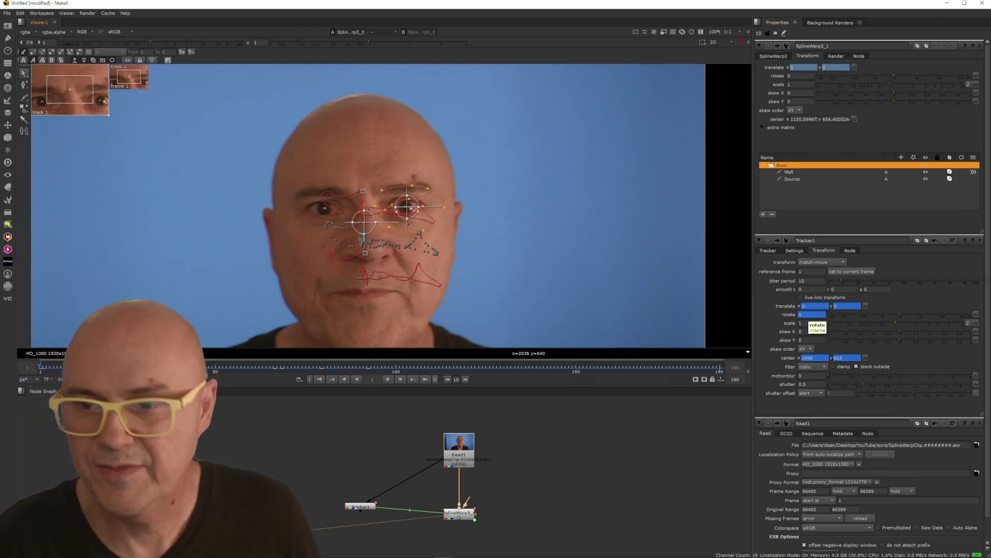
{"action": "left_click", "coordinate": [809, 314]}
{"action": "type", "text": "0.3"}
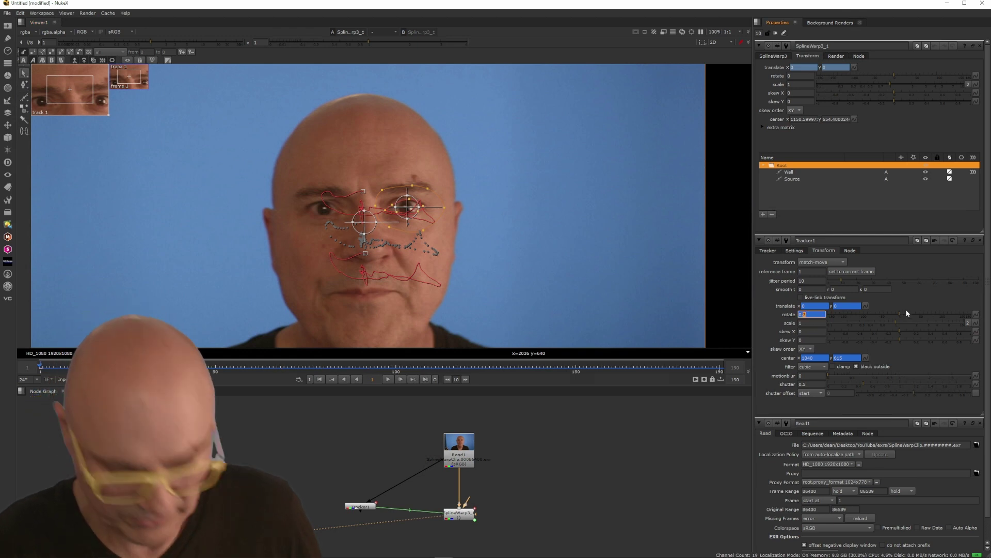
{"action": "key", "text": "ctrl+z"}
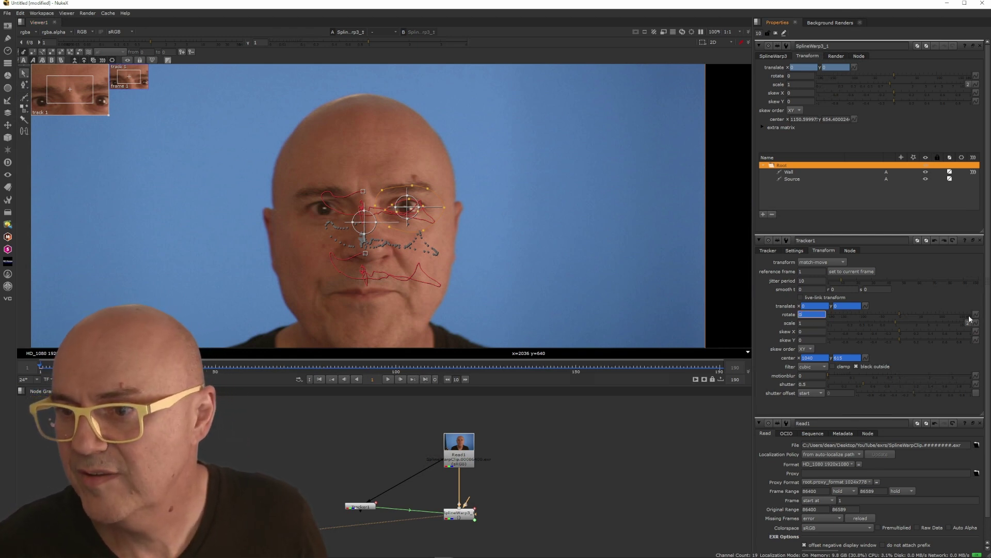
Link the SplineWarp root's rotate to the Tracker's rotate and scrub the clip to check the curves' rotation.
{"action": "key", "text": "Return"}
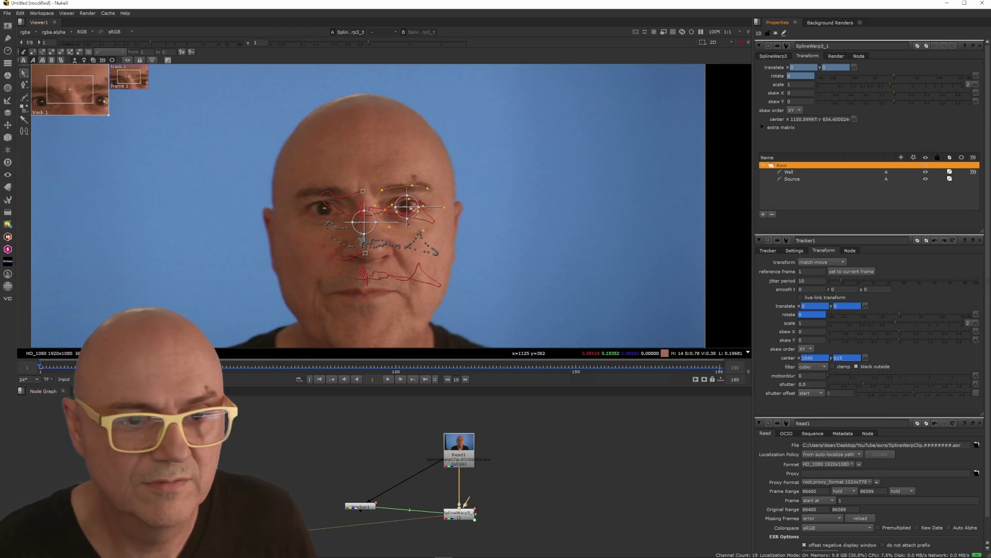
{"action": "left_click_drag", "start_coordinate": [91, 369], "coordinate": [217, 374]}
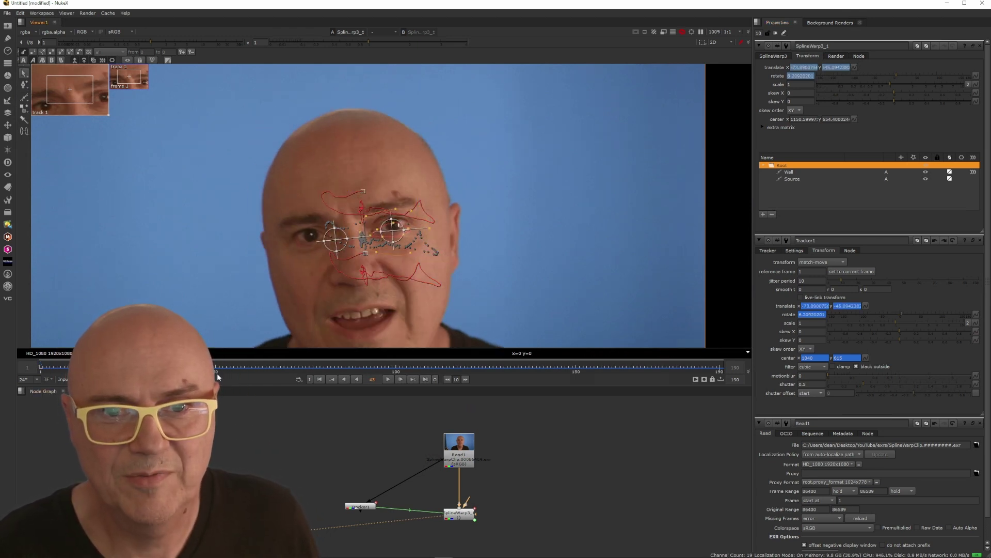
Close the properties of Tracker1 and Read1, keeping only those of the SplineWarp open.
{"action": "left_click", "coordinate": [981, 241]}
{"action": "left_click", "coordinate": [981, 241]}
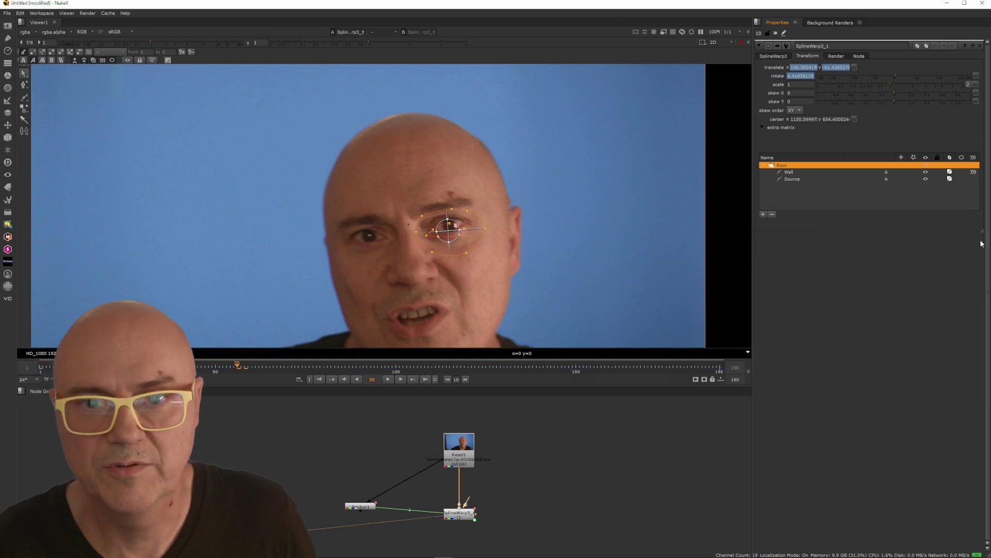
Play the zoomed-in clip from frame 1 and refit the Source curve to the eye at frame 28.
{"action": "left_click", "coordinate": [39, 370]}
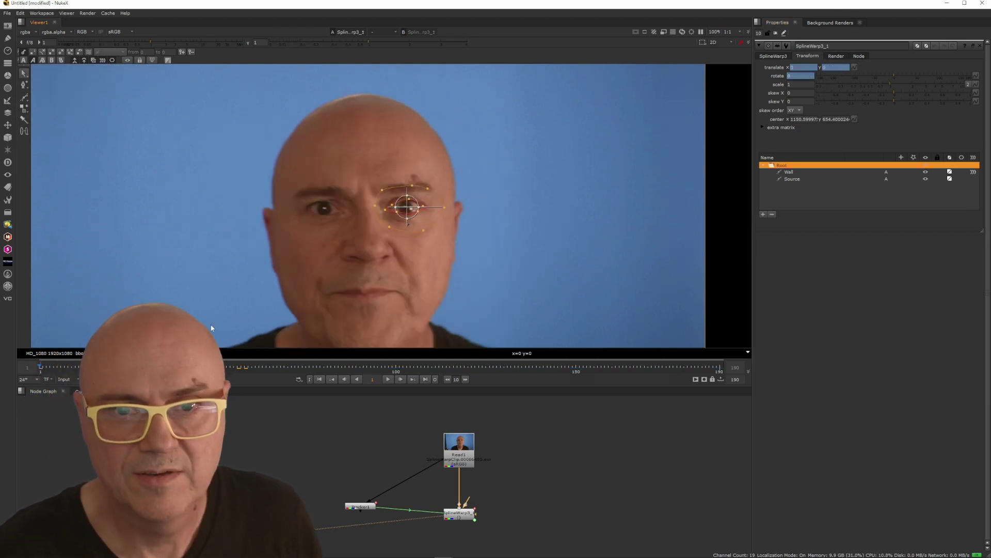
{"action": "scroll", "coordinate": [397, 207], "scroll_direction": "up", "scroll_amount": 3}
{"action": "scroll", "coordinate": [404, 202], "scroll_direction": "up", "scroll_amount": 1}
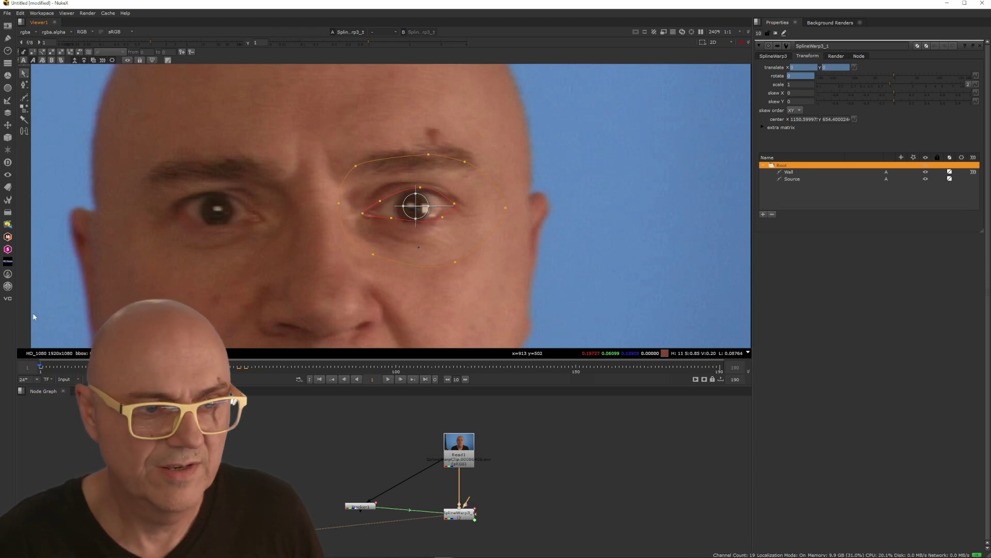
{"action": "key", "text": "l"}
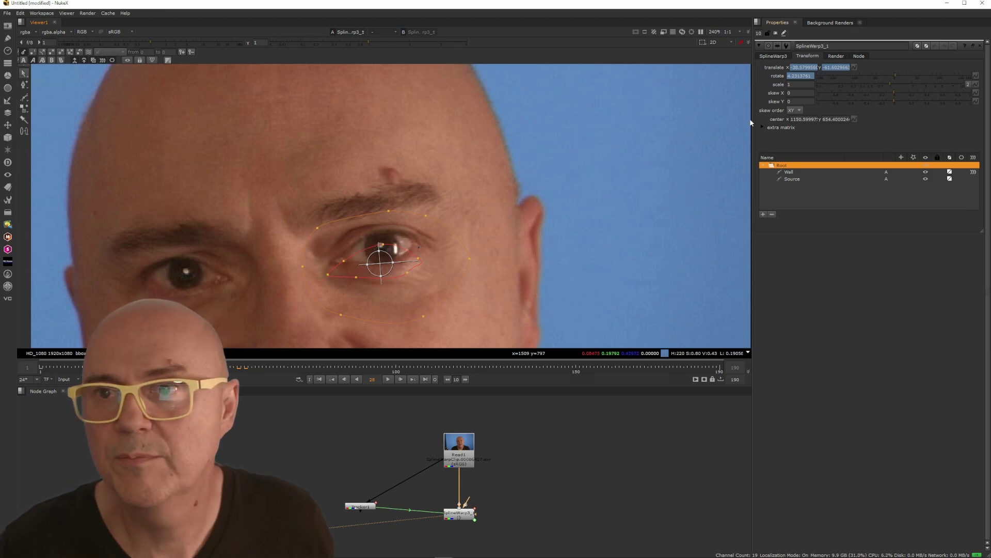
{"action": "left_click", "coordinate": [791, 179]}
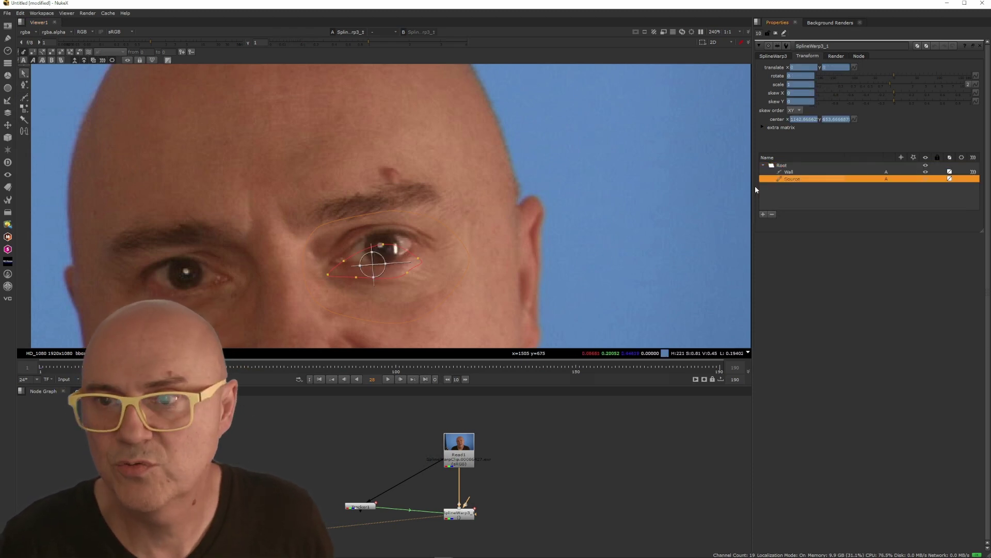
{"action": "left_click_drag", "start_coordinate": [273, 203], "coordinate": [413, 259]}
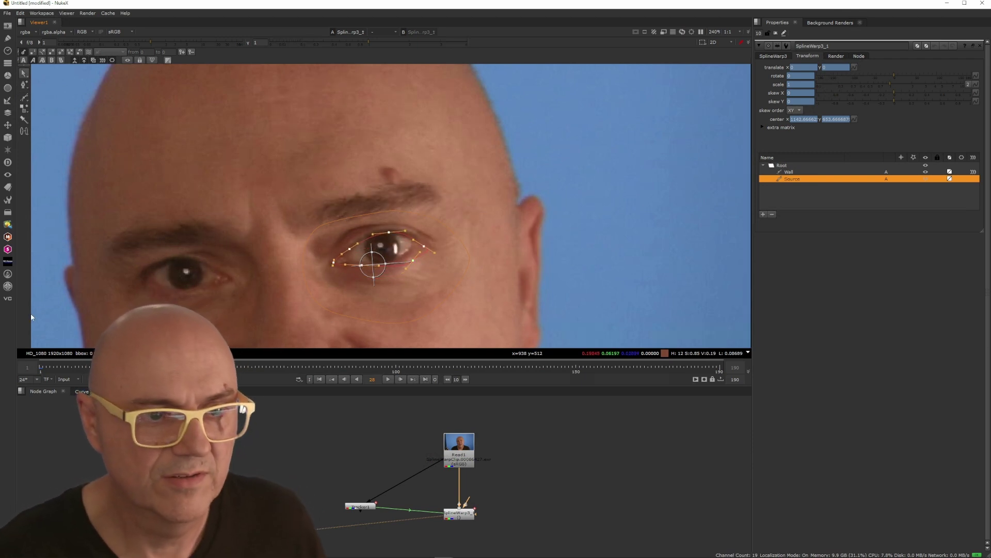
Refit the Source curve to the eye's outline at frames 61, 139 and 190.
{"action": "left_click_drag", "start_coordinate": [106, 368], "coordinate": [255, 365]}
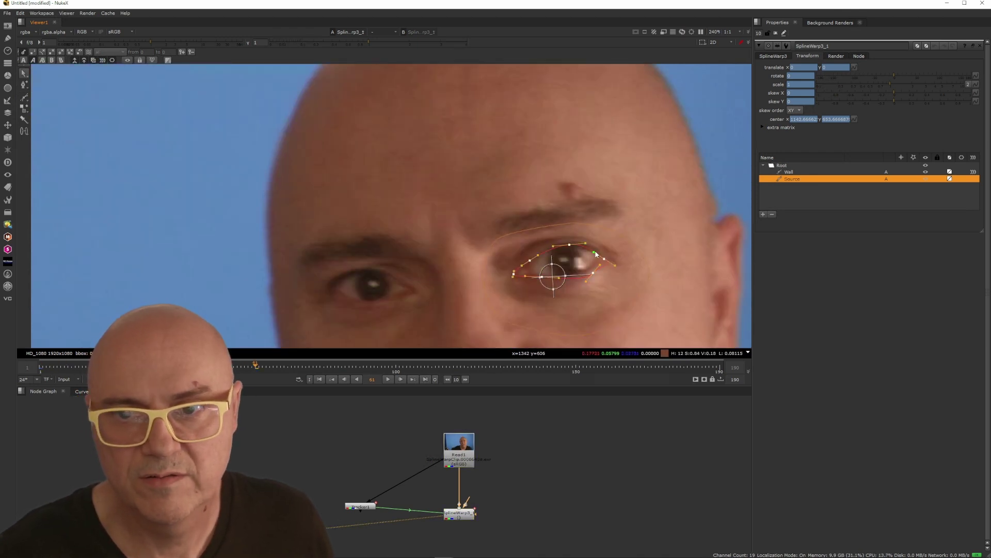
{"action": "left_click_drag", "start_coordinate": [256, 365], "coordinate": [468, 363]}
{"action": "left_click", "coordinate": [537, 363]}
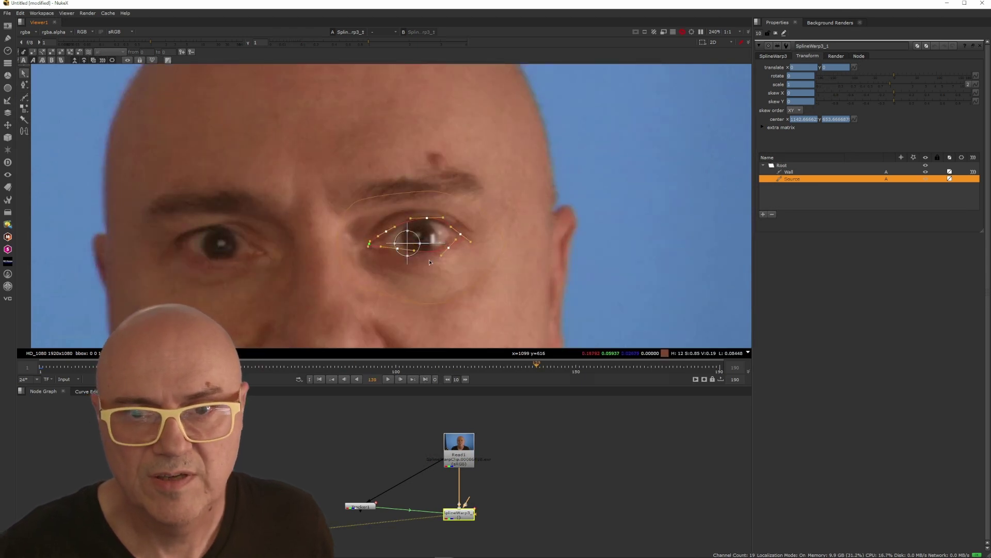
{"action": "left_click", "coordinate": [615, 368]}
{"action": "left_click", "coordinate": [719, 368]}
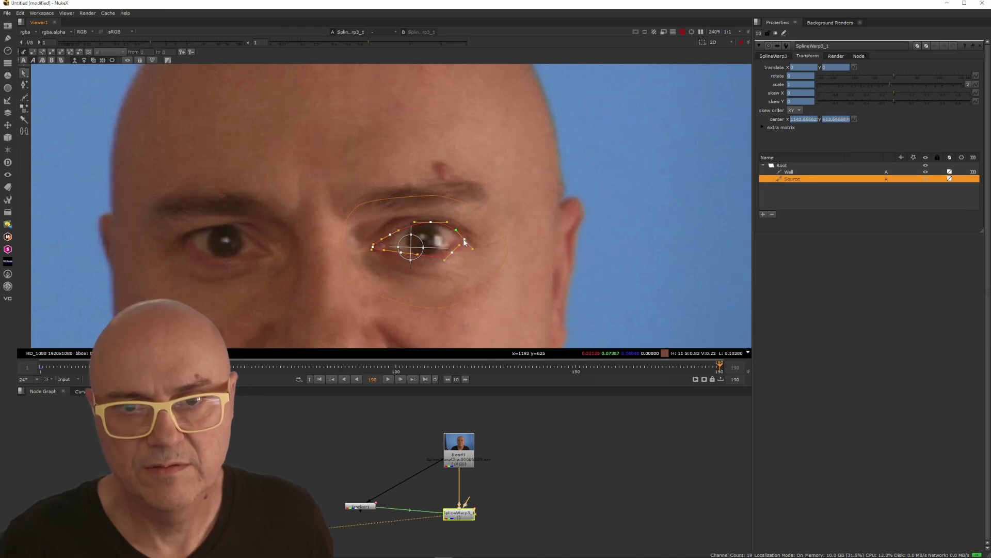
{"action": "left_click_drag", "start_coordinate": [464, 239], "coordinate": [463, 237]}
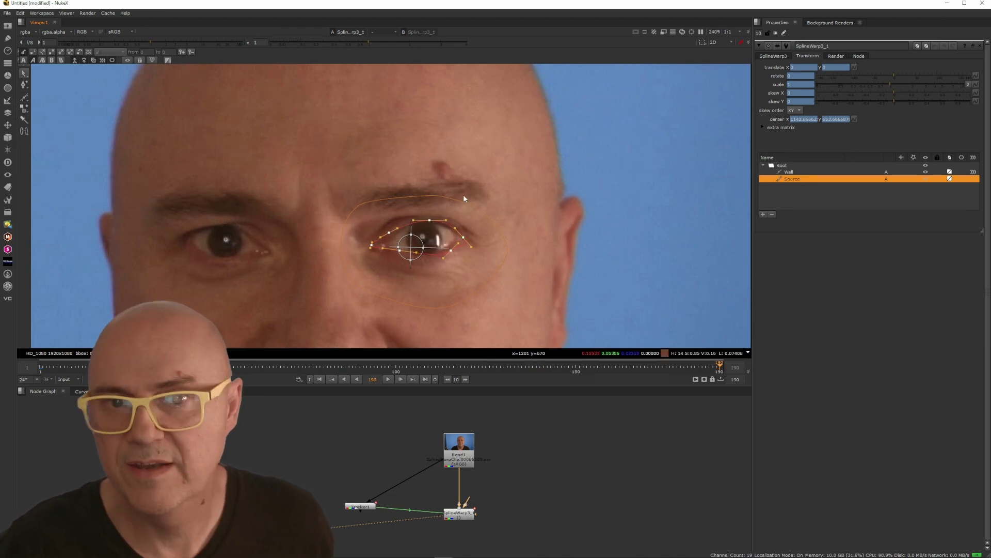
Raise the whole Wall curve slightly around the eye at frame 190 and check its position at frame 114.
{"action": "left_click", "coordinate": [452, 202]}
{"action": "left_click_drag", "start_coordinate": [294, 164], "coordinate": [635, 345]}
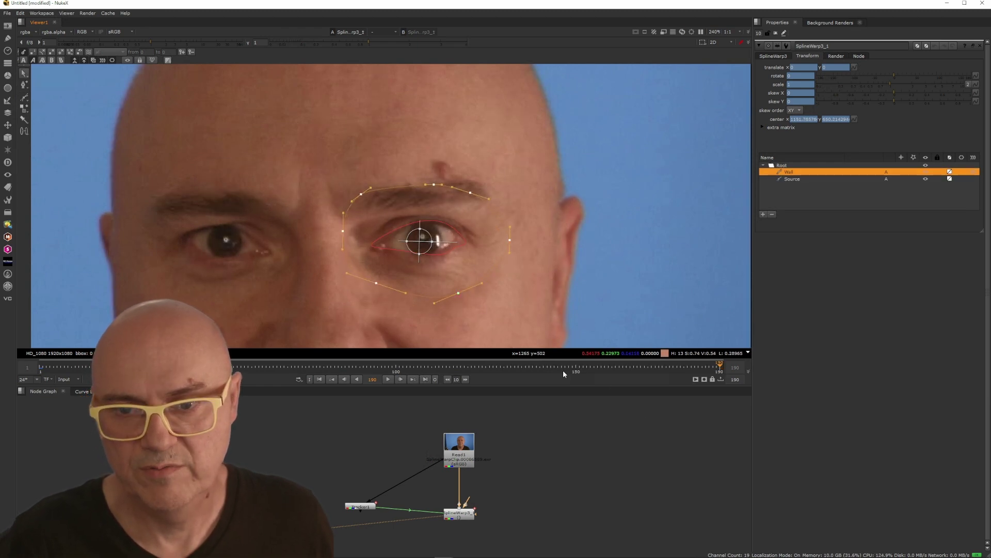
{"action": "left_click_drag", "start_coordinate": [563, 370], "coordinate": [550, 363]}
{"action": "left_click", "coordinate": [447, 367]}
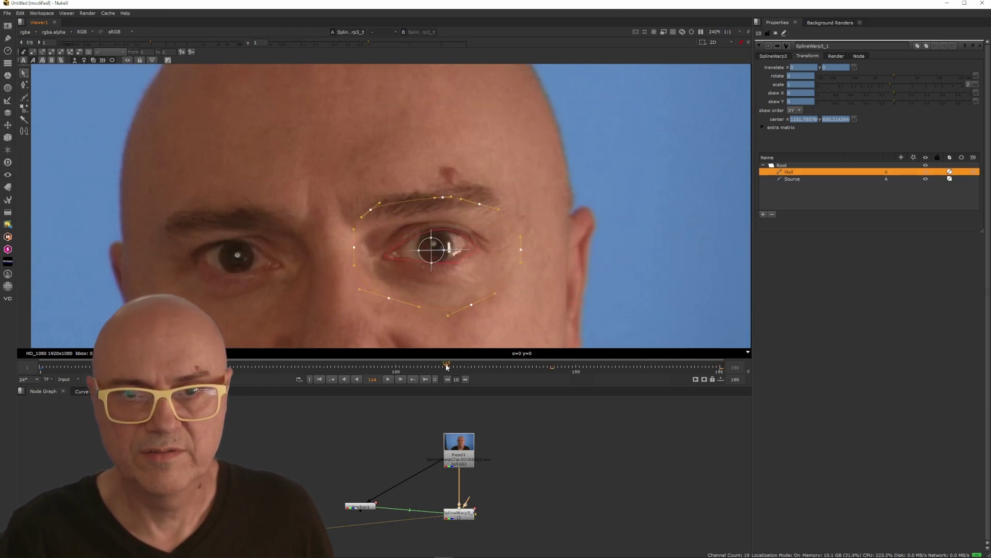
{"action": "key", "text": "ctrl+z"}
{"action": "key", "text": "ctrl+z"}
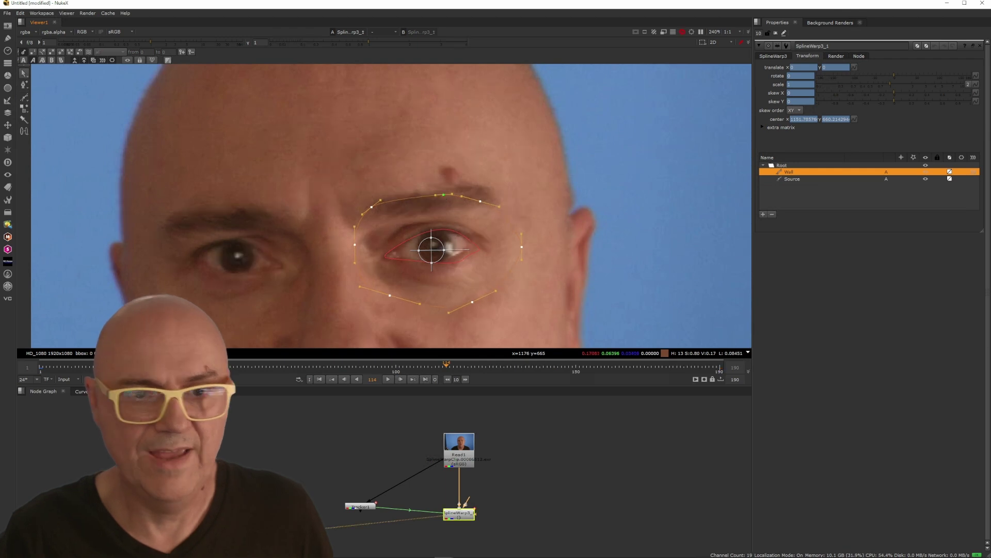
Scrub through the early frames back to the clip's start to check the Wall curve's fit around the eye.
{"action": "left_click", "coordinate": [181, 368]}
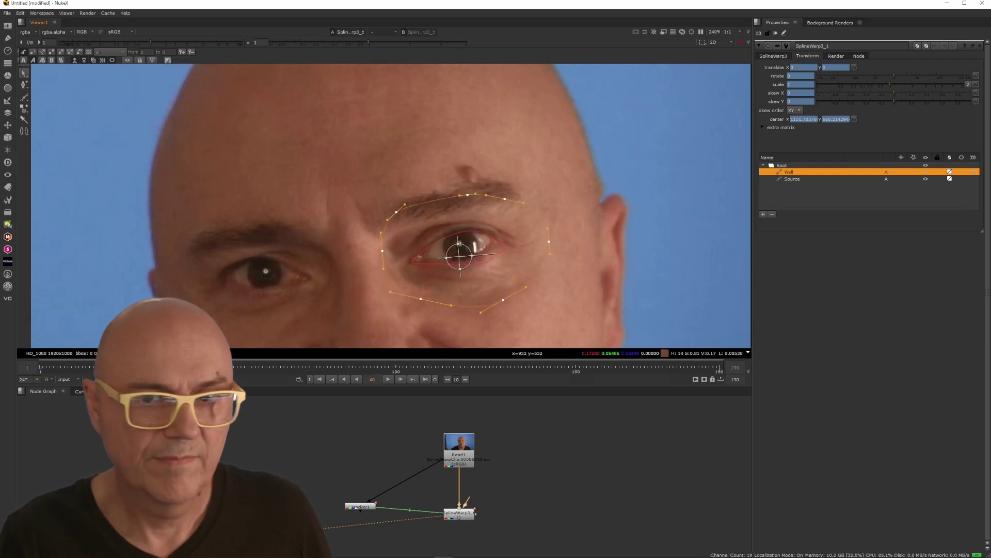
{"action": "left_click", "coordinate": [61, 368]}
{"action": "left_click", "coordinate": [112, 368]}
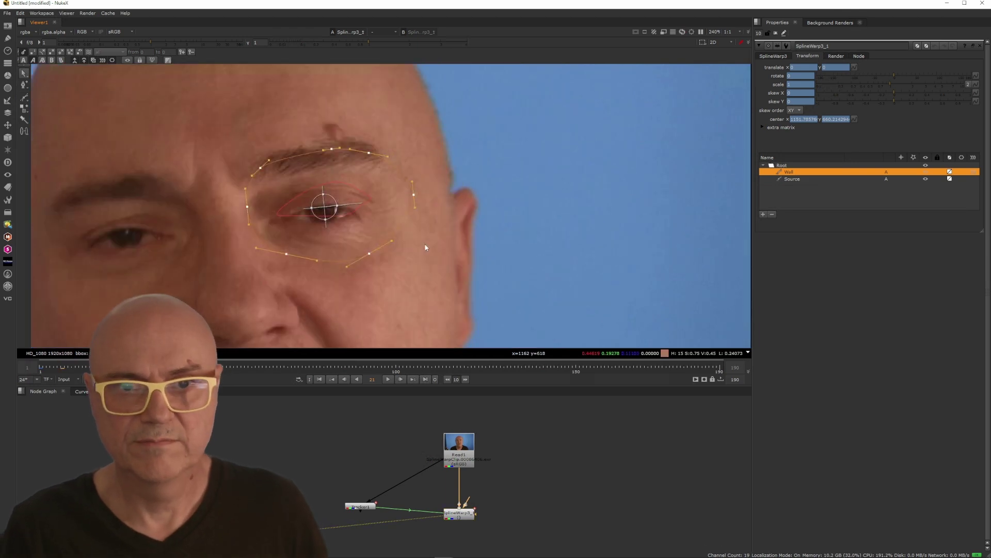
{"action": "scroll", "coordinate": [426, 248], "scroll_direction": "down", "scroll_amount": 1}
{"action": "left_click", "coordinate": [41, 367]}
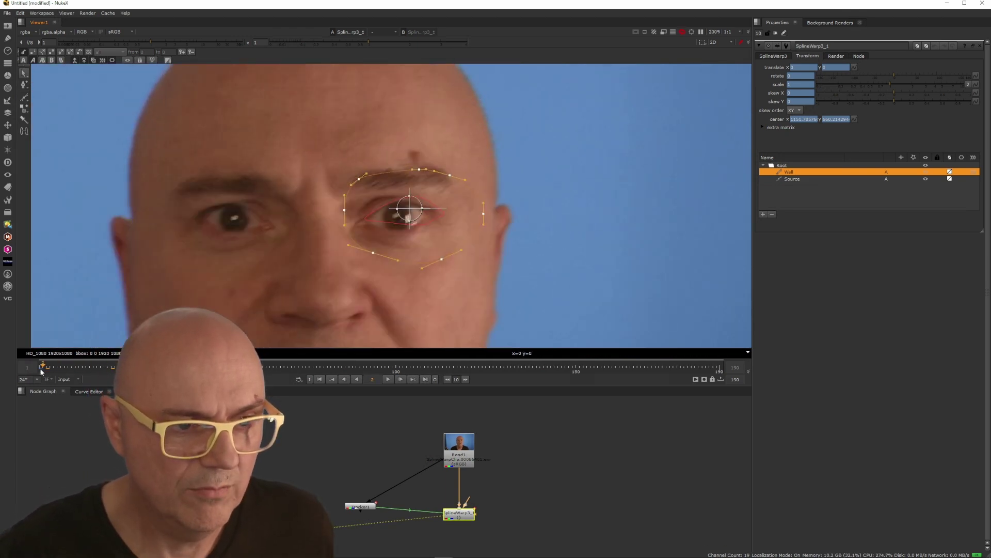
Duplicate and join the Source curve at frame 1 of the SplineWarp.
{"action": "left_click", "coordinate": [796, 180]}
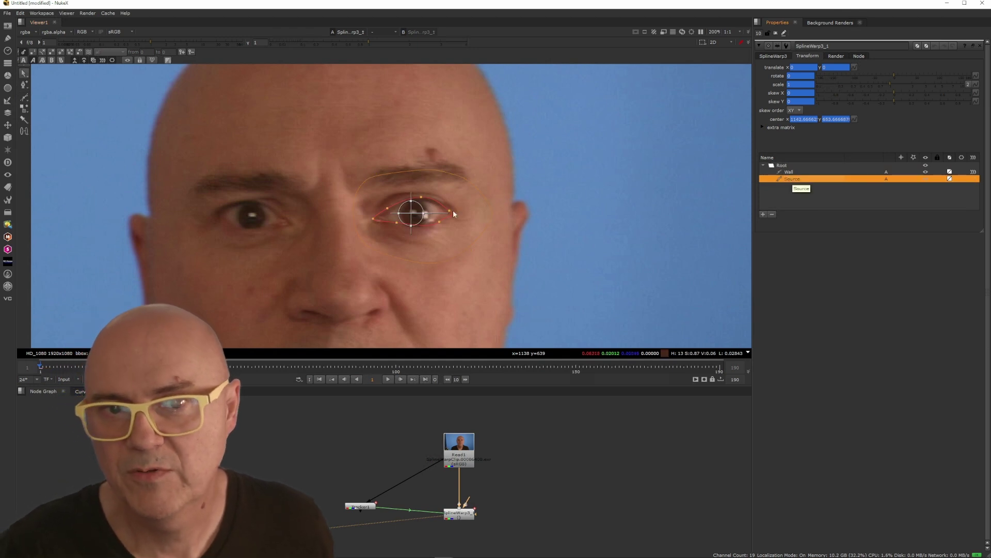
{"action": "left_click", "coordinate": [773, 55]}
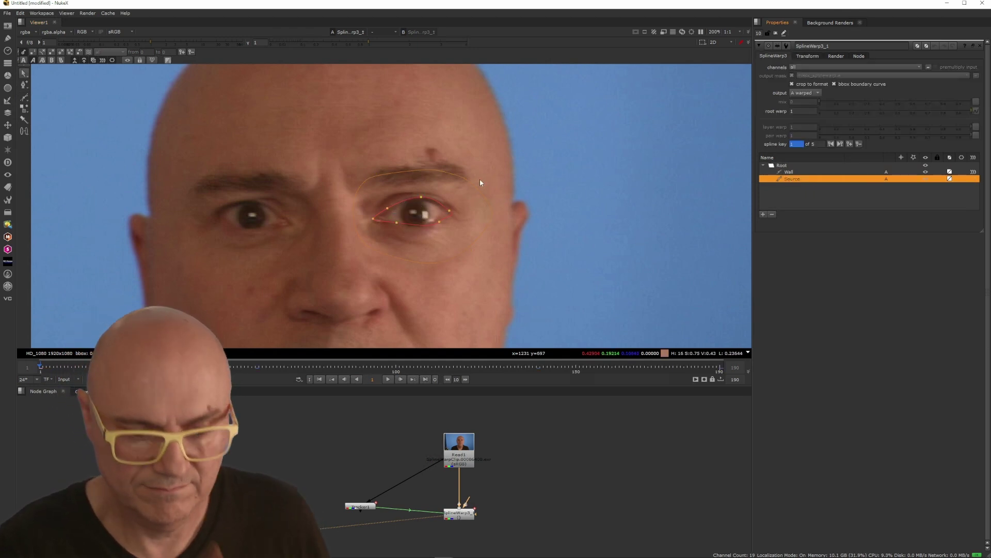
{"action": "right_click", "coordinate": [809, 179]}
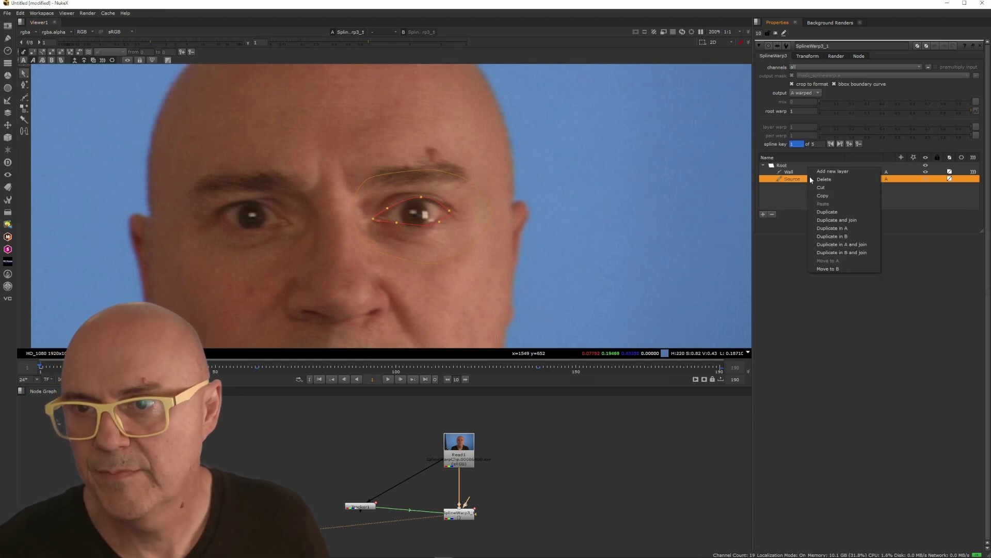
{"action": "left_click", "coordinate": [834, 220]}
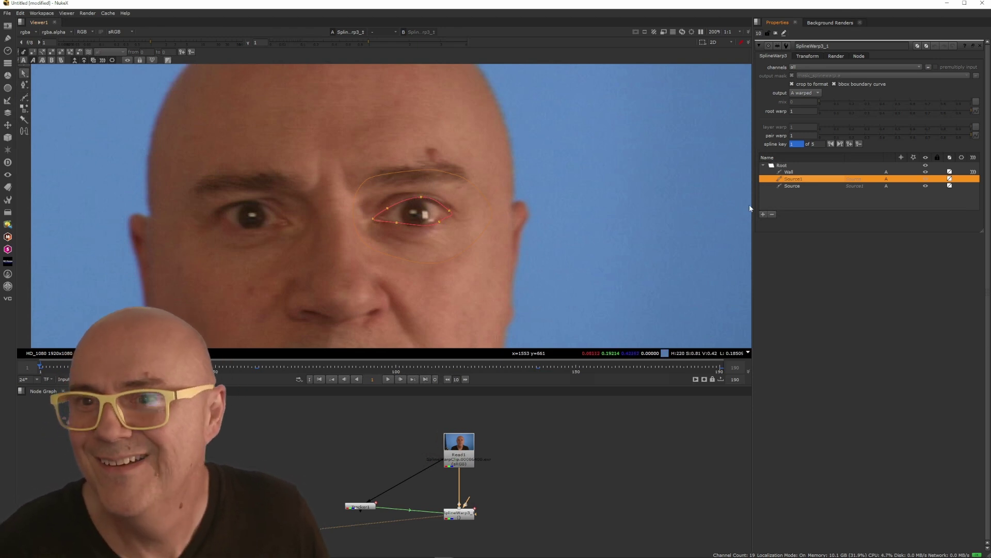
Rename the duplicated curve as Destination.
{"action": "left_click", "coordinate": [798, 186]}
{"action": "left_click", "coordinate": [796, 180]}
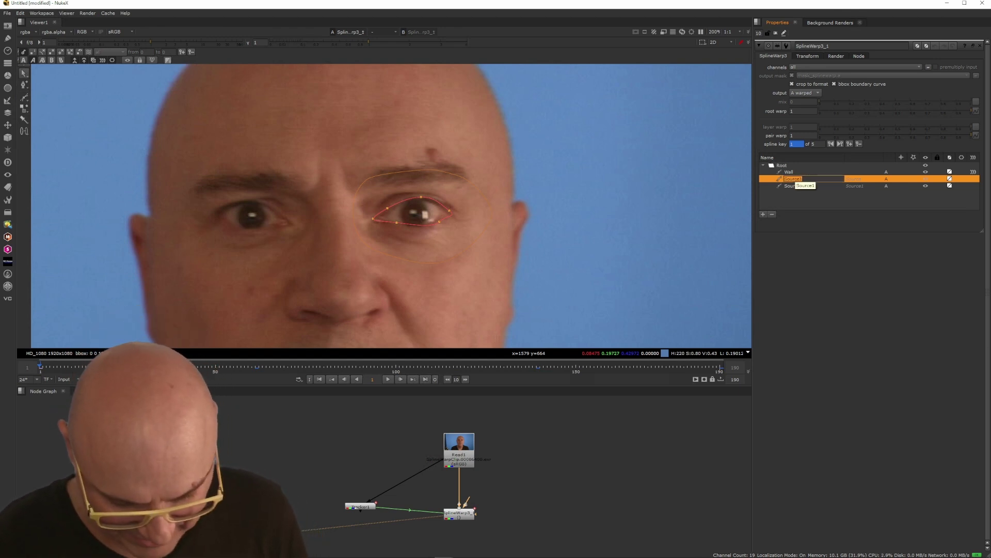
{"action": "type", "text": "Destination"}
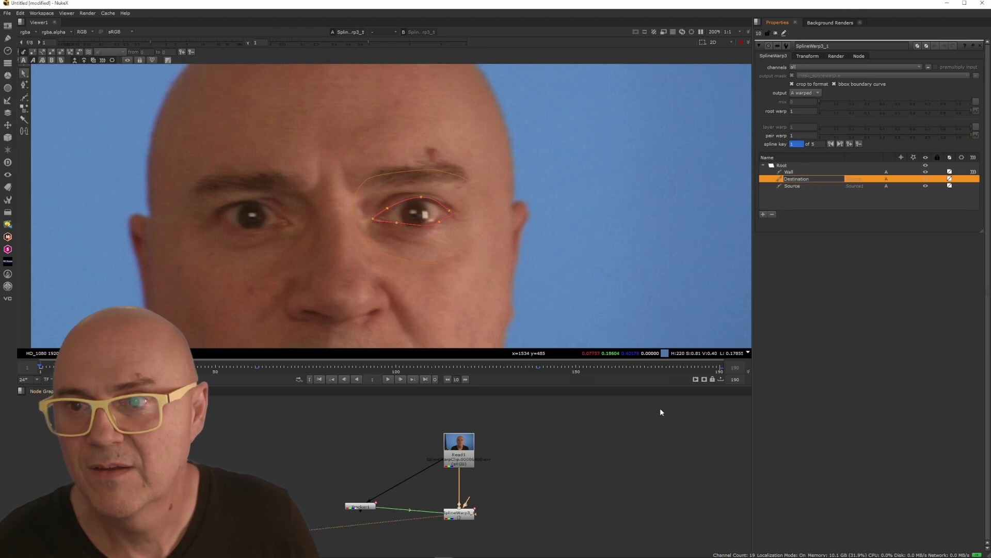
{"action": "key", "text": "Return"}
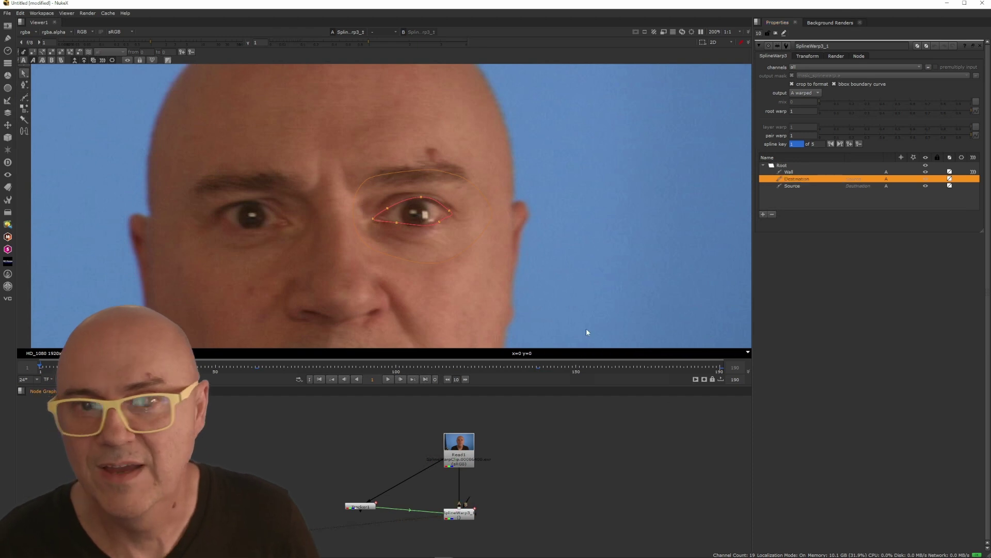
Pull the Destination curve's points outward at frame 1 to enlarge the eye, and scrub the opening frames to check it.
{"action": "left_click", "coordinate": [799, 185]}
{"action": "left_click", "coordinate": [799, 179]}
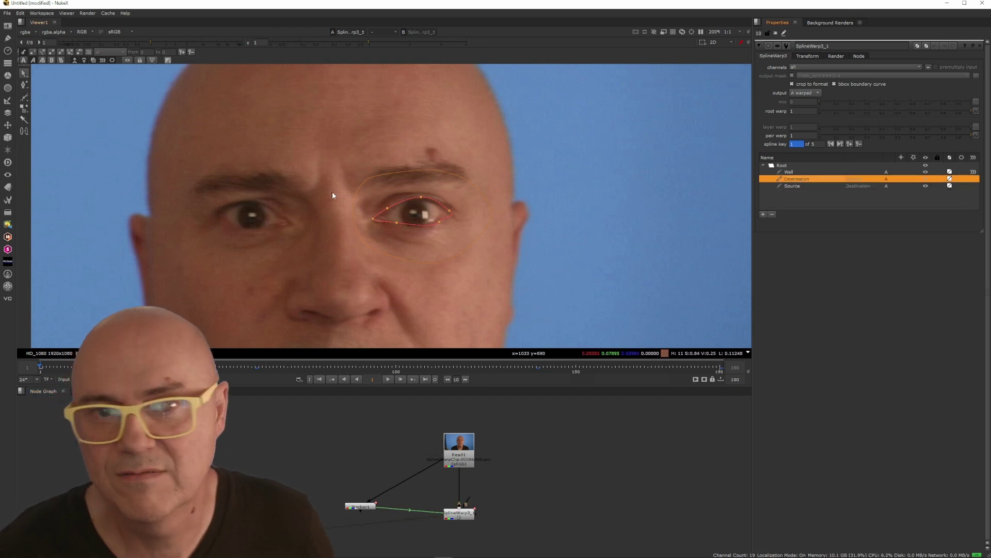
{"action": "left_click_drag", "start_coordinate": [422, 197], "coordinate": [472, 203]}
{"action": "left_click", "coordinate": [387, 208]}
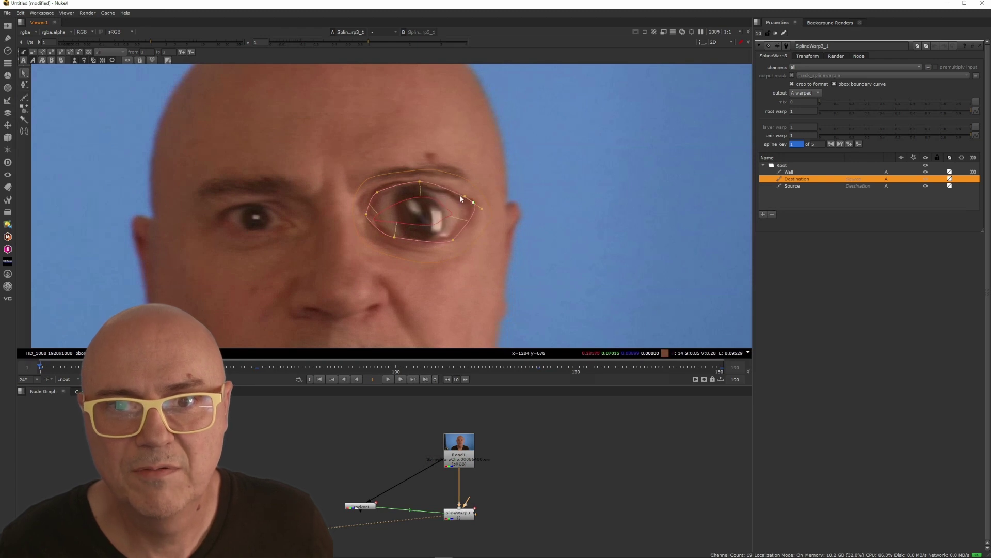
{"action": "left_click_drag", "start_coordinate": [464, 194], "coordinate": [462, 188]}
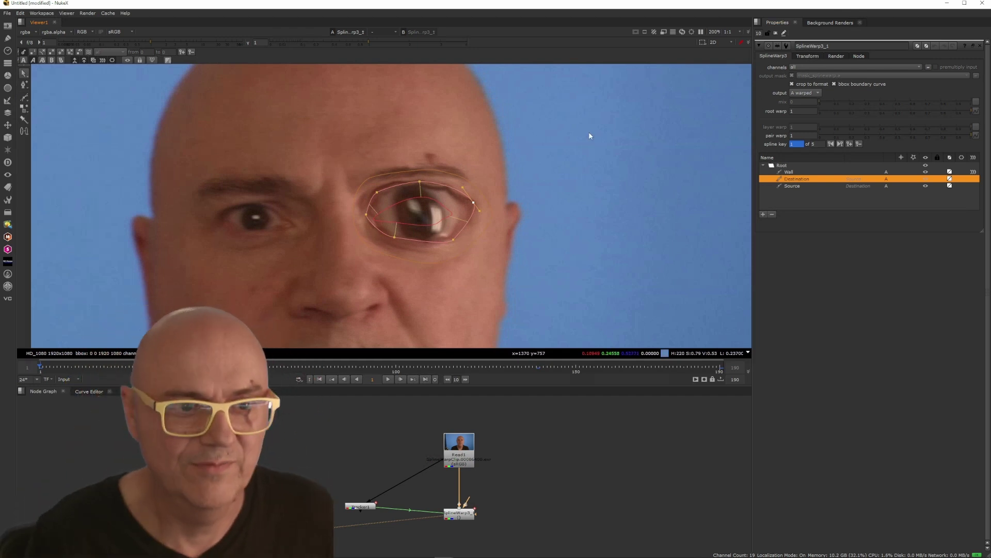
{"action": "left_click_drag", "start_coordinate": [65, 369], "coordinate": [38, 369]}
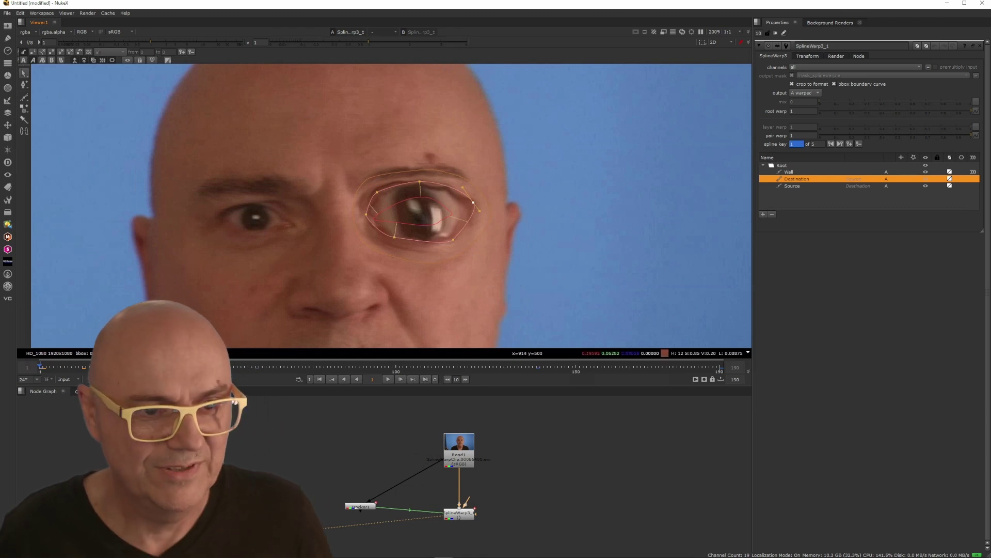
Enlarge the Destination curve around the eye at the frame 28 key and scrub back towards the start to check the warp.
{"action": "key", "text": "alt+Right"}
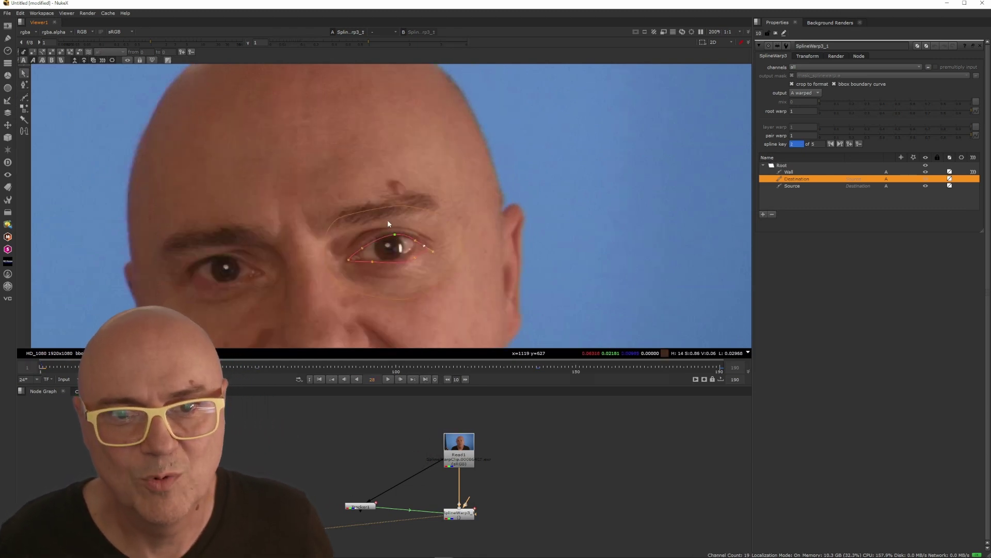
{"action": "left_click_drag", "start_coordinate": [395, 235], "coordinate": [374, 286]}
{"action": "left_click", "coordinate": [372, 263]}
{"action": "left_click_drag", "start_coordinate": [415, 256], "coordinate": [447, 229]}
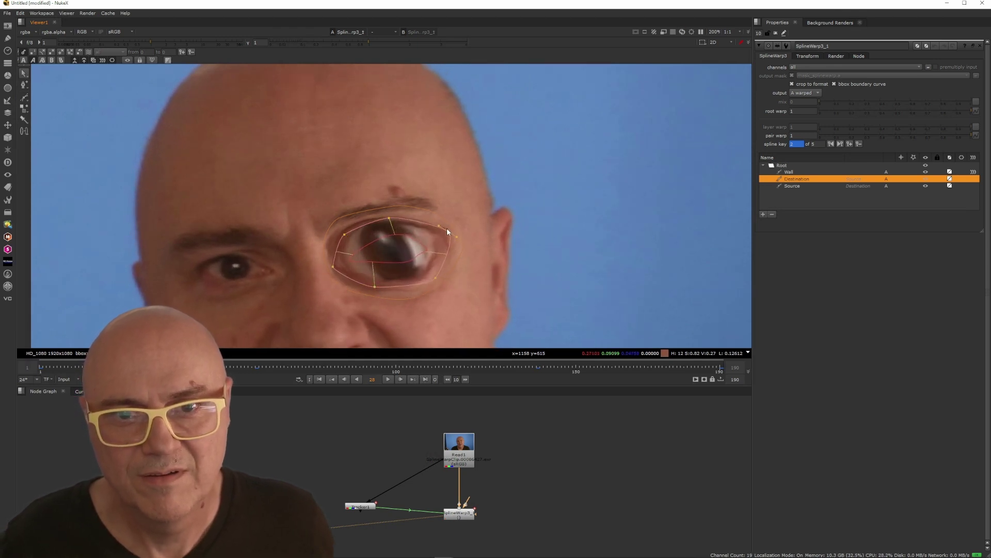
{"action": "left_click", "coordinate": [96, 370]}
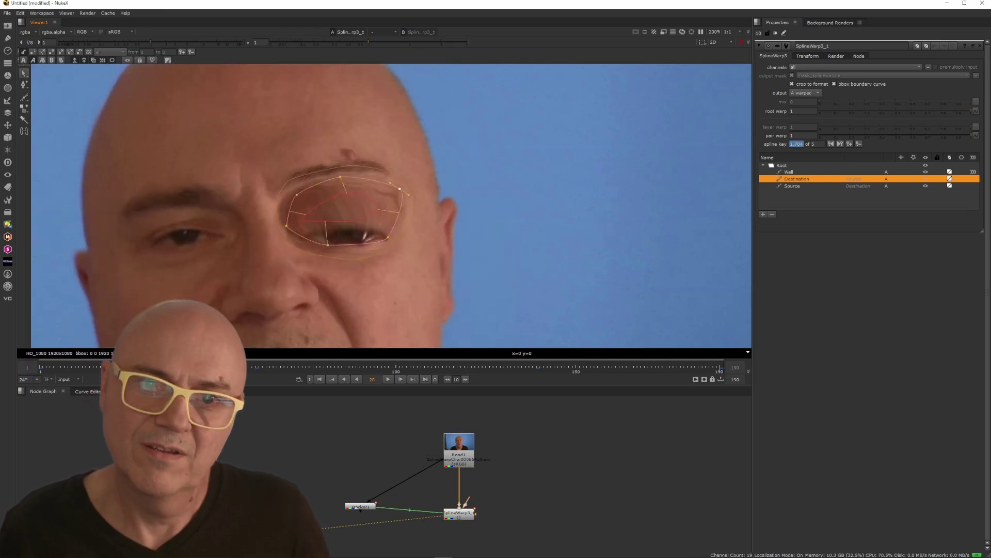
{"action": "left_click_drag", "start_coordinate": [95, 372], "coordinate": [42, 380]}
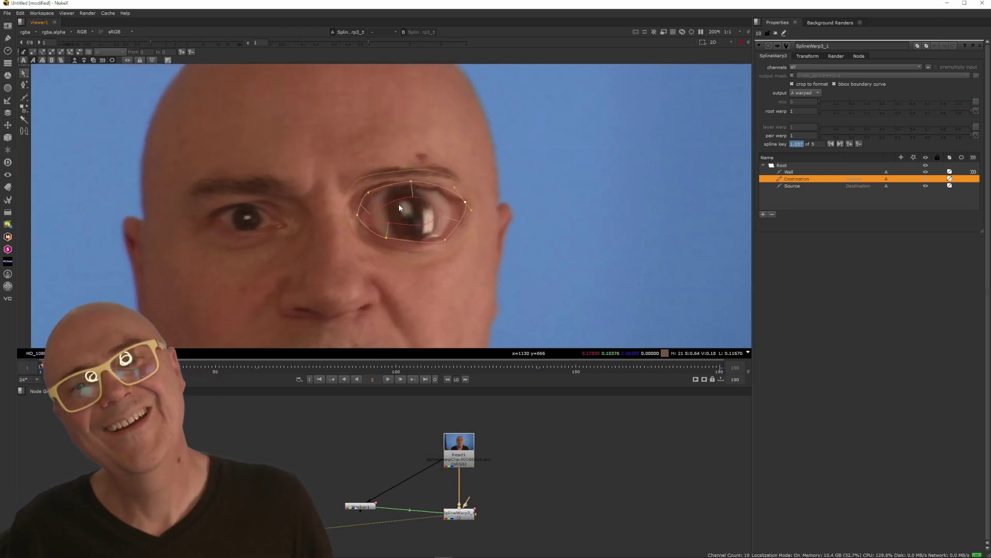
Enlarge the Destination curve around the eye at the frame 61 key, pulling its lower and inner-corner points outward.
{"action": "scroll", "coordinate": [399, 203], "scroll_direction": "down", "scroll_amount": 3}
{"action": "left_click", "coordinate": [255, 367]}
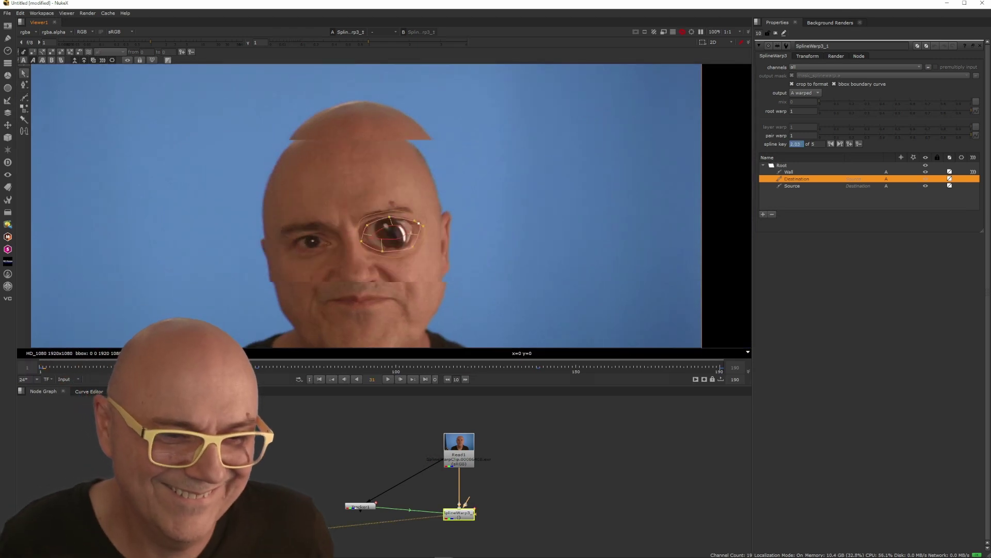
{"action": "scroll", "coordinate": [438, 235], "scroll_direction": "up", "scroll_amount": 3}
{"action": "left_click_drag", "start_coordinate": [441, 238], "coordinate": [515, 267]}
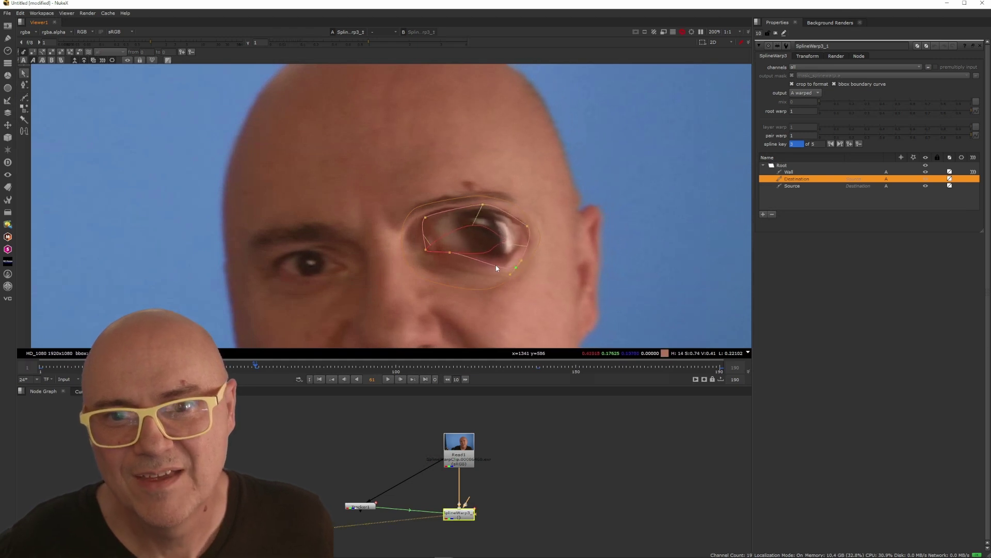
{"action": "left_click_drag", "start_coordinate": [449, 253], "coordinate": [411, 252]}
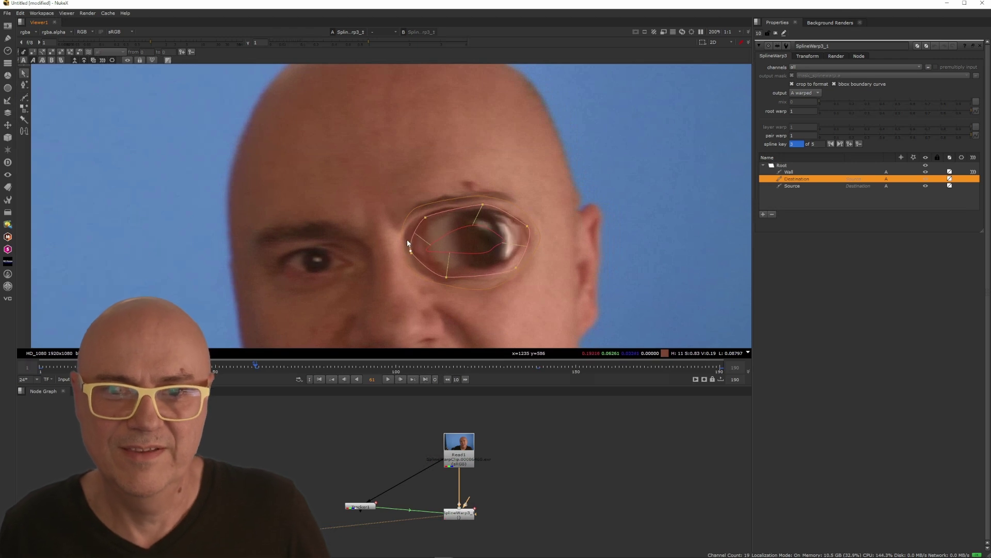
{"action": "left_click_drag", "start_coordinate": [413, 256], "coordinate": [408, 256]}
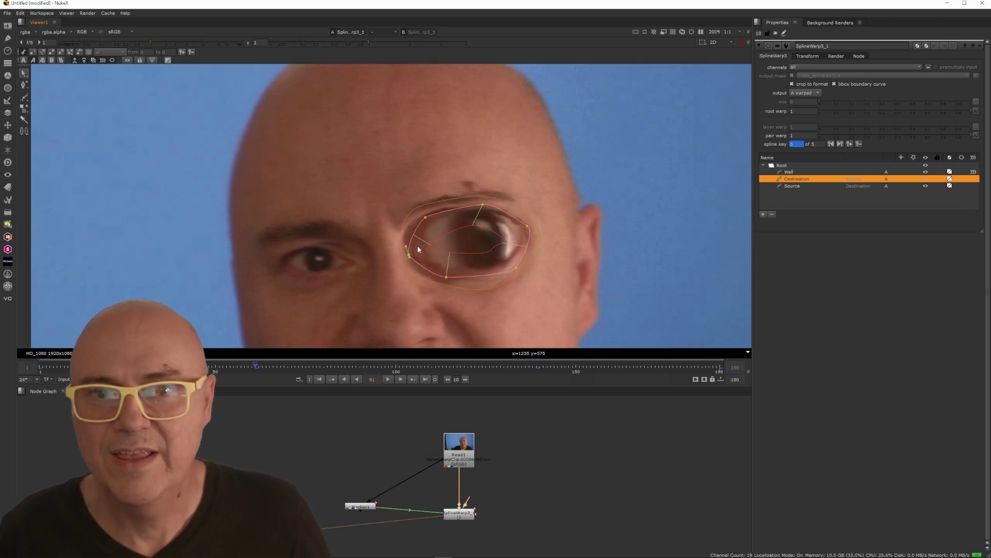
{"action": "left_click", "coordinate": [426, 218]}
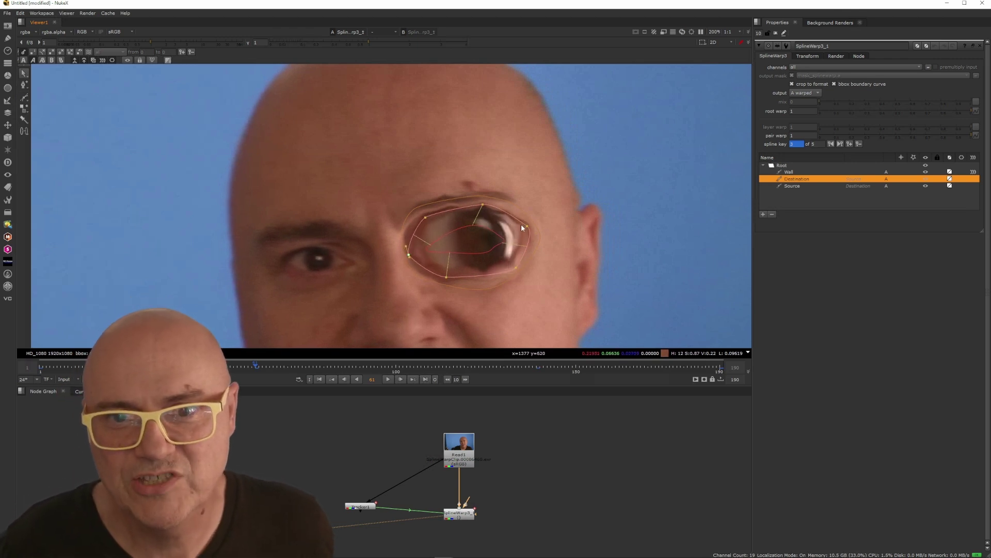
Enlarge the Destination curve around the eye at the frame 139 key, pulling its points outward on all sides.
{"action": "left_click_drag", "start_coordinate": [259, 368], "coordinate": [535, 367]}
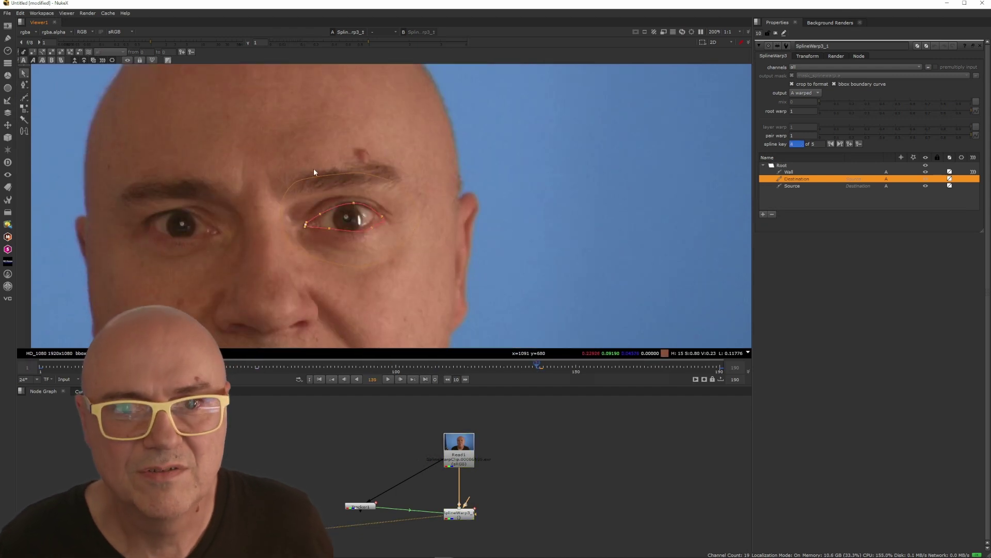
{"action": "left_click_drag", "start_coordinate": [353, 203], "coordinate": [355, 182]}
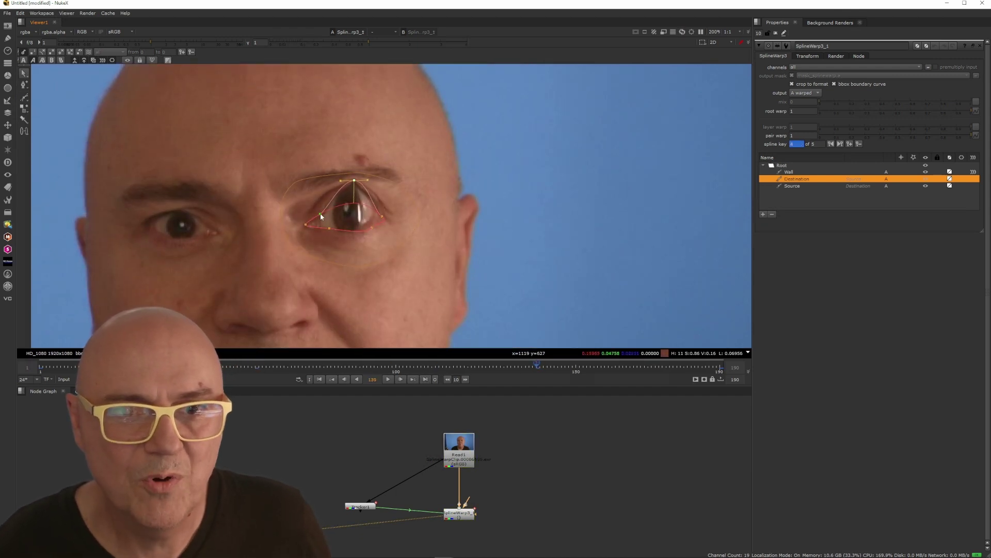
{"action": "left_click_drag", "start_coordinate": [320, 213], "coordinate": [405, 204]}
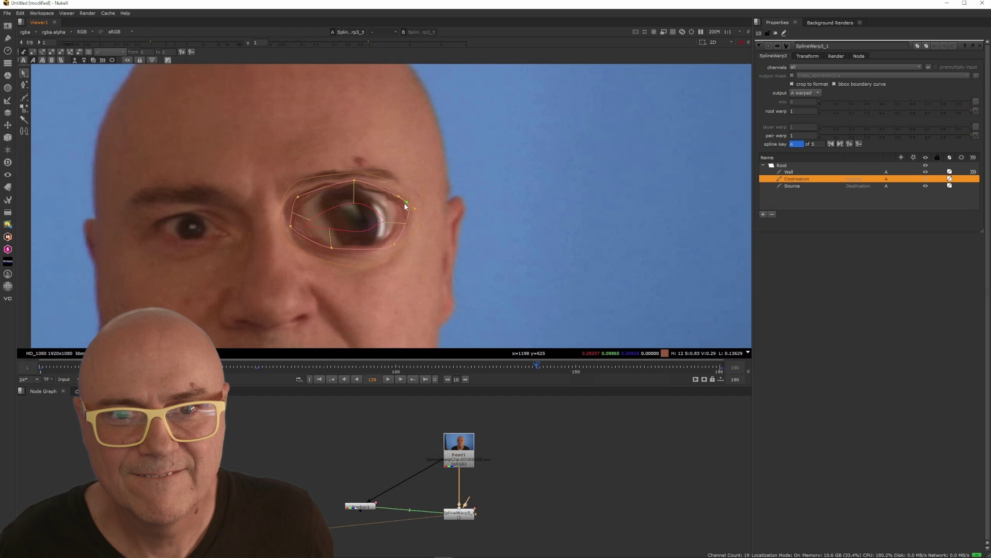
Enlarge the Destination curve around the eye at the final key, frame 190, pulling its upper, lower and outer-corner points outward.
{"action": "left_click", "coordinate": [720, 368]}
{"action": "left_click_drag", "start_coordinate": [355, 205], "coordinate": [357, 185]}
{"action": "left_click_drag", "start_coordinate": [322, 216], "coordinate": [331, 248]}
{"action": "left_click", "coordinate": [331, 231]}
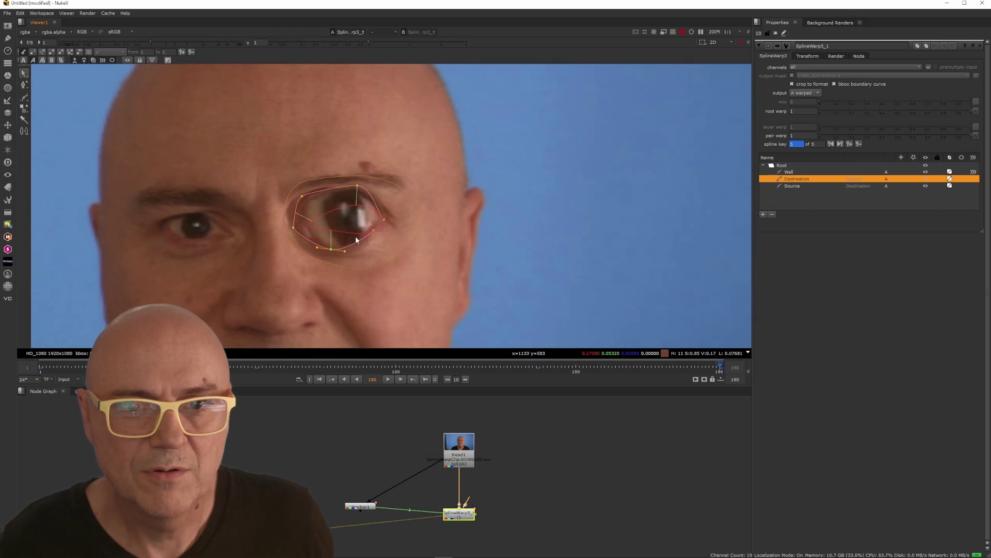
{"action": "left_click_drag", "start_coordinate": [384, 220], "coordinate": [407, 210]}
Return to frame 139 and set the SplineWarp's boundary curve resolution to 10 in its render settings.
{"action": "left_click_drag", "start_coordinate": [652, 365], "coordinate": [536, 366]}
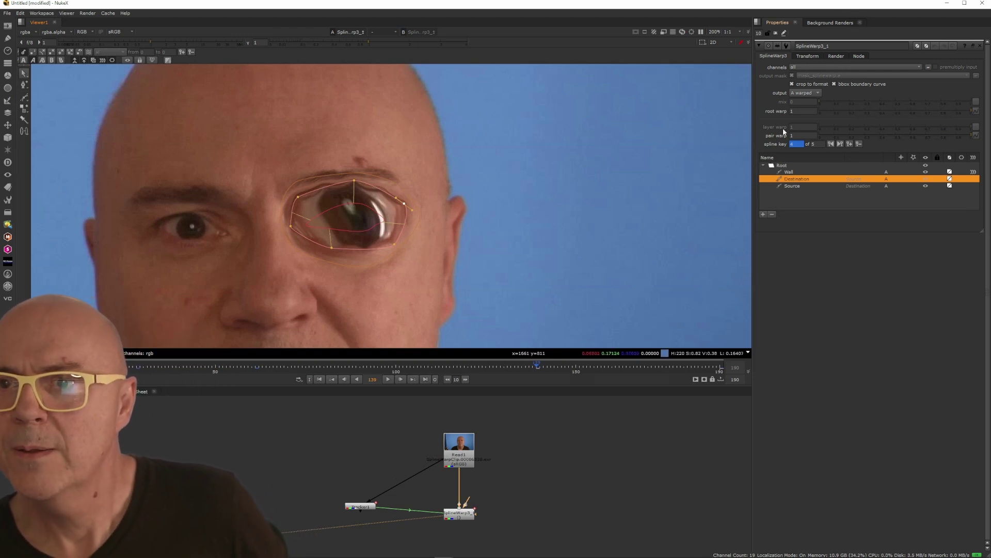
{"action": "left_click", "coordinate": [835, 56]}
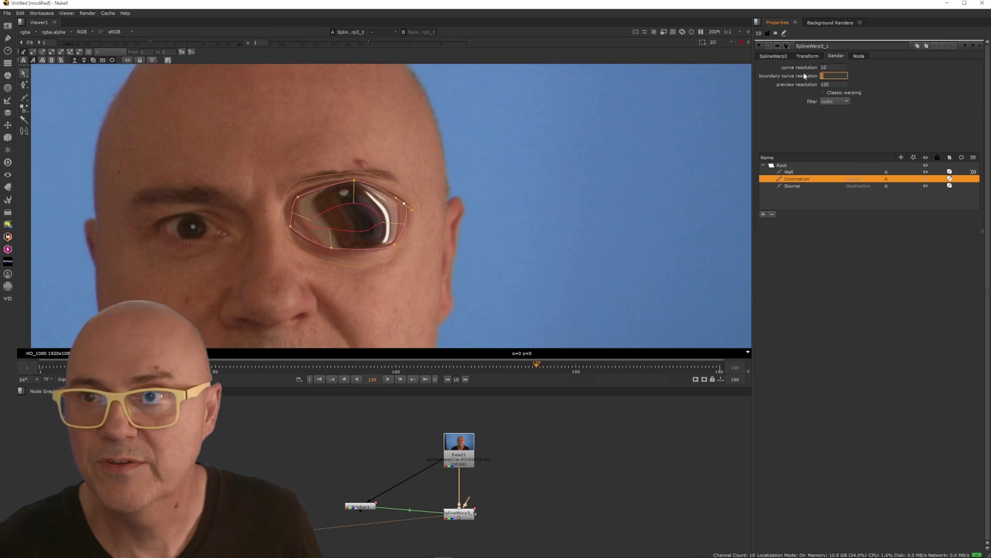
{"action": "type", "text": "10"}
{"action": "key", "text": "Return"}
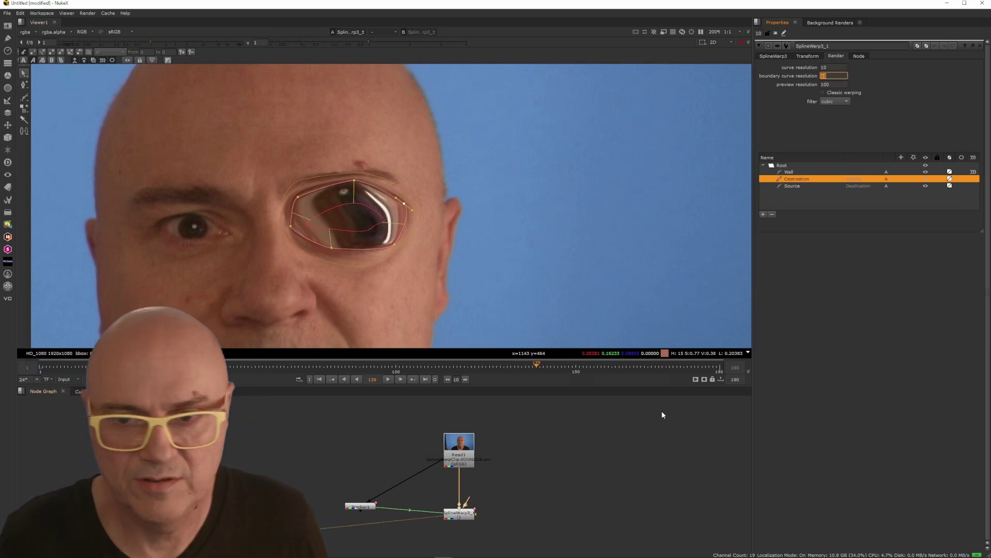
Scrub back through the clip and play it from frame 1 to check the enlarged eye.
{"action": "left_click_drag", "start_coordinate": [519, 370], "coordinate": [463, 367]}
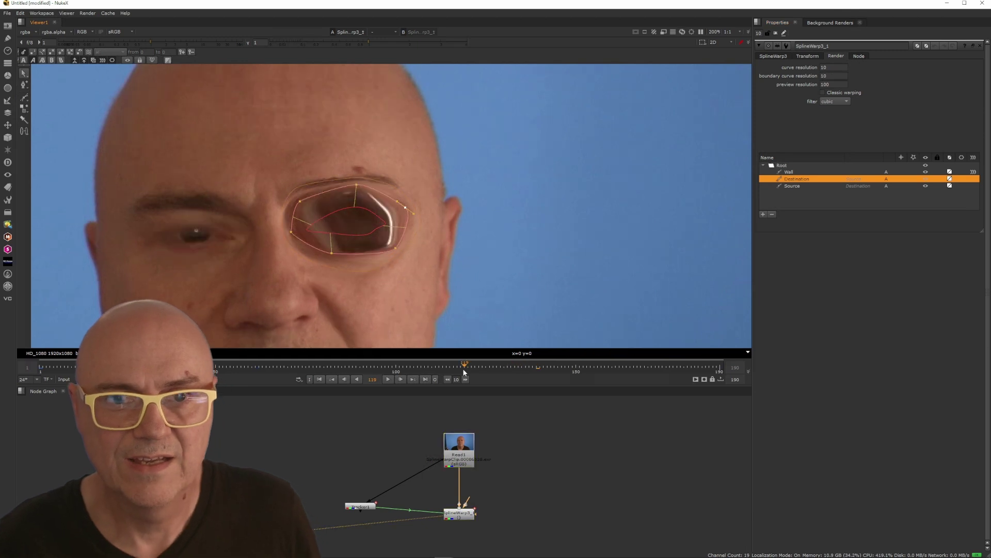
{"action": "left_click", "coordinate": [406, 368]}
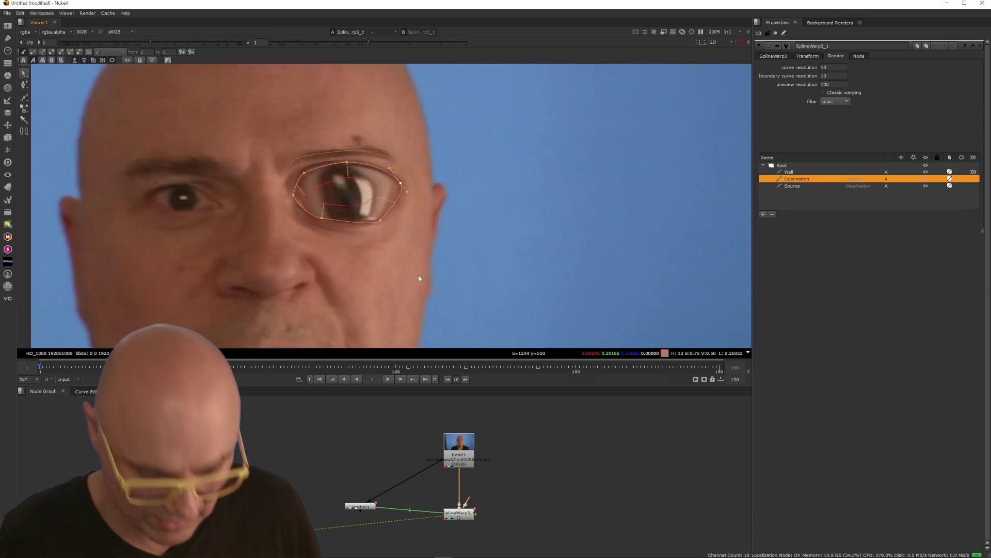
{"action": "left_click", "coordinate": [387, 378]}
{"action": "scroll", "coordinate": [487, 283], "scroll_direction": "down", "scroll_amount": 3}
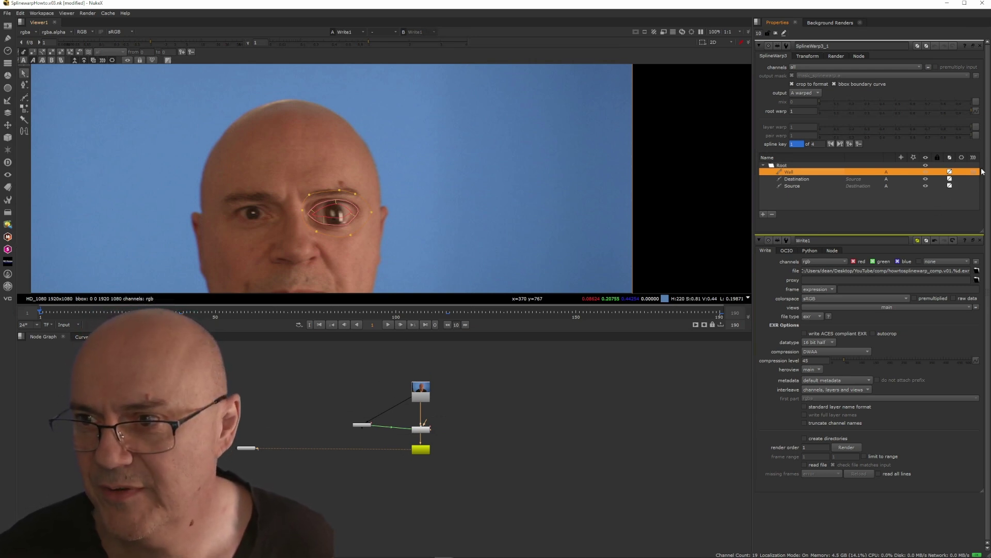
Try pulling the Destination curve's outer-corner point outward at frame 1 to test how far the warp spreads, and undo the move.
{"action": "left_click", "coordinate": [796, 180]}
{"action": "left_click", "coordinate": [790, 172]}
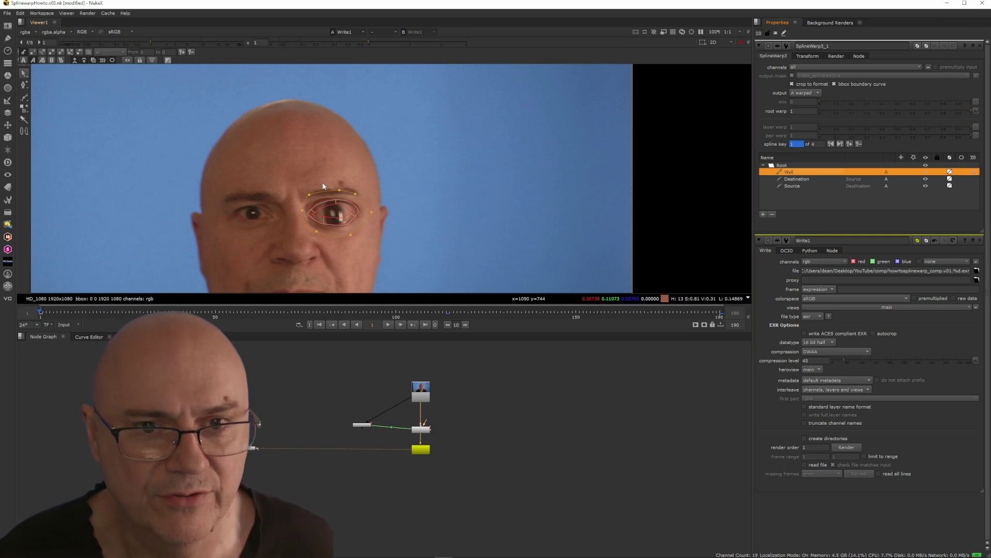
{"action": "left_click", "coordinate": [355, 195]}
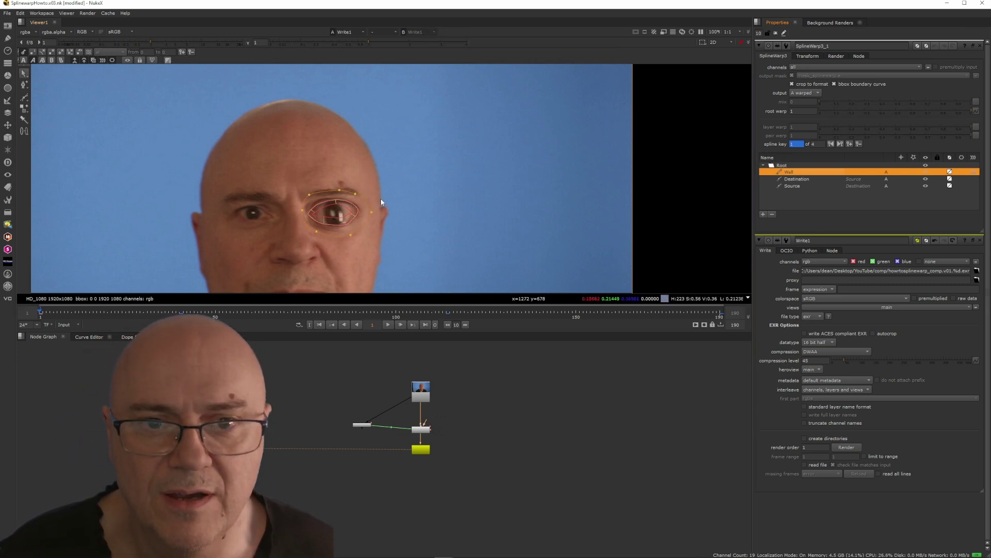
{"action": "scroll", "coordinate": [344, 244], "scroll_direction": "up", "scroll_amount": 2}
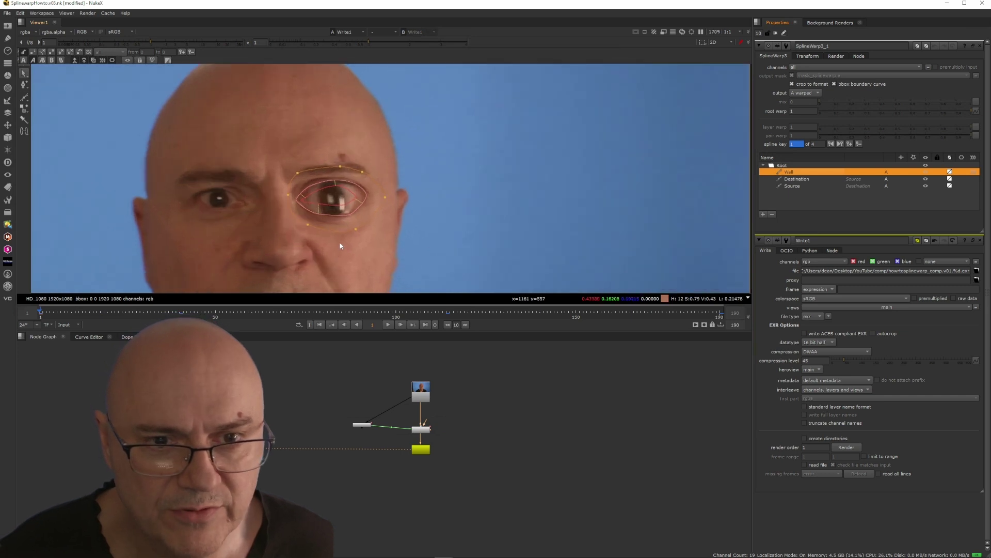
{"action": "left_click", "coordinate": [349, 185]}
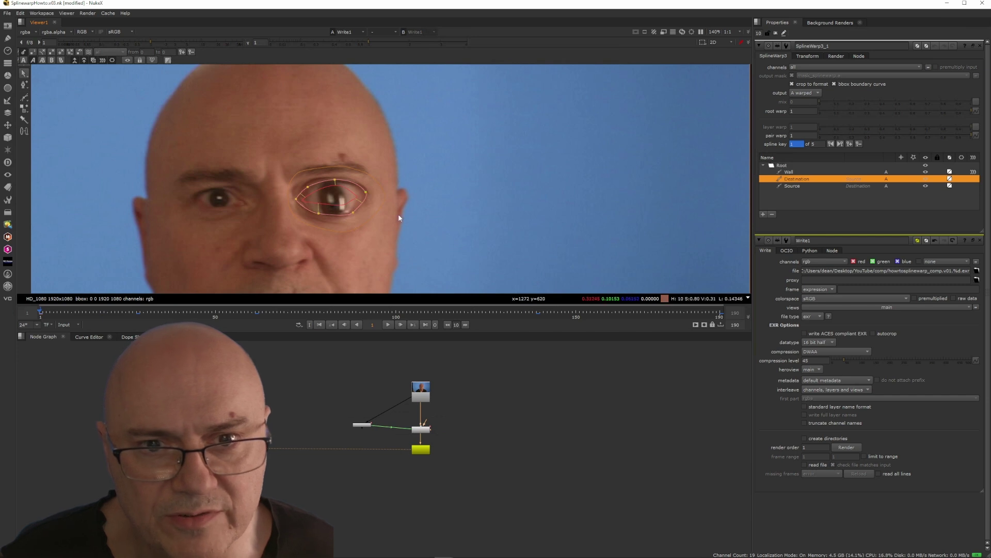
{"action": "left_click_drag", "start_coordinate": [364, 193], "coordinate": [377, 195]}
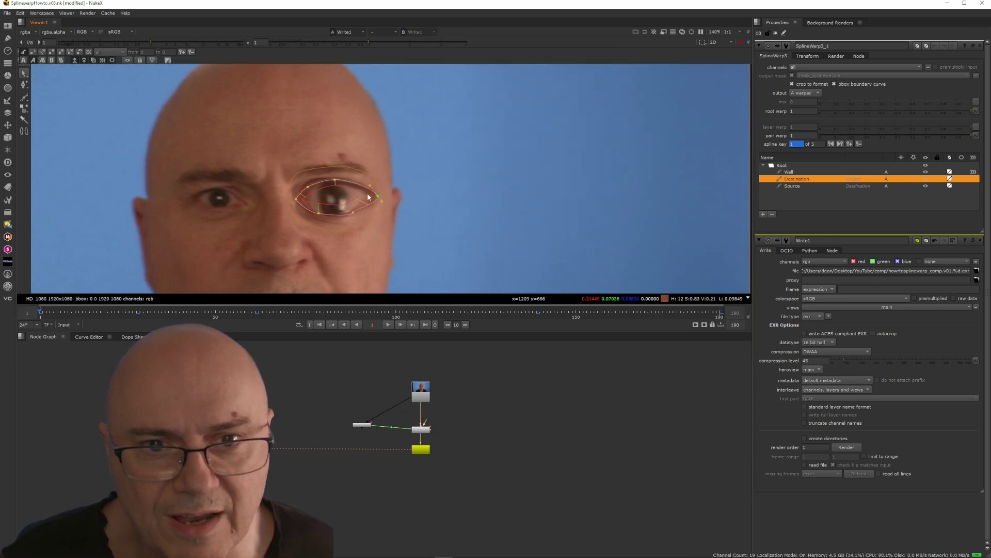
{"action": "key", "text": "ctrl+z"}
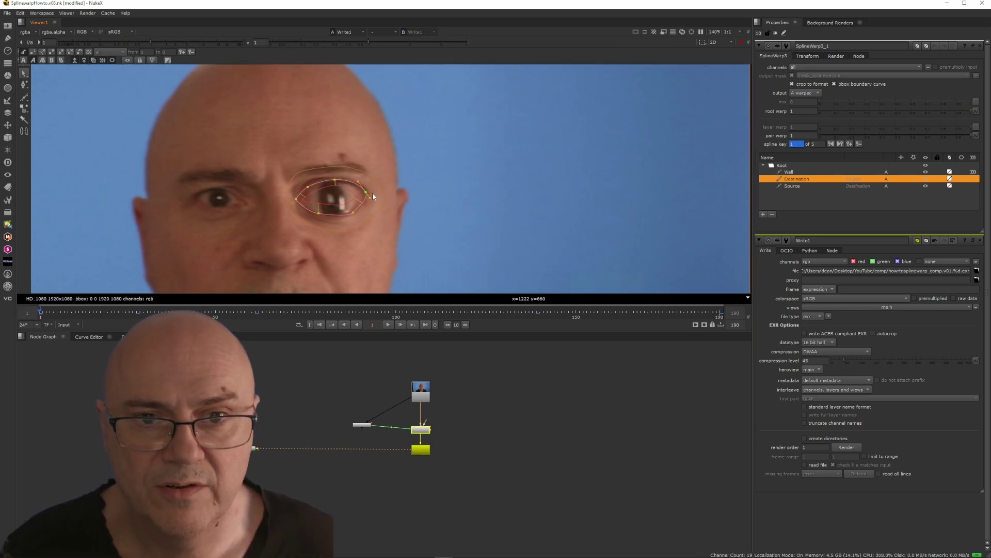
Rename the Wall curve as Boundry.
{"action": "left_click", "coordinate": [797, 179]}
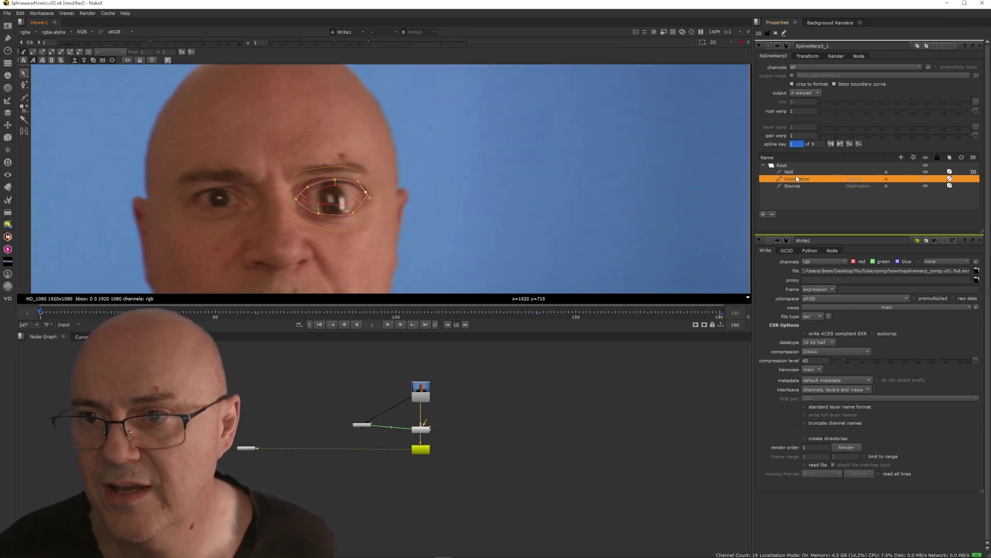
{"action": "left_click", "coordinate": [793, 173]}
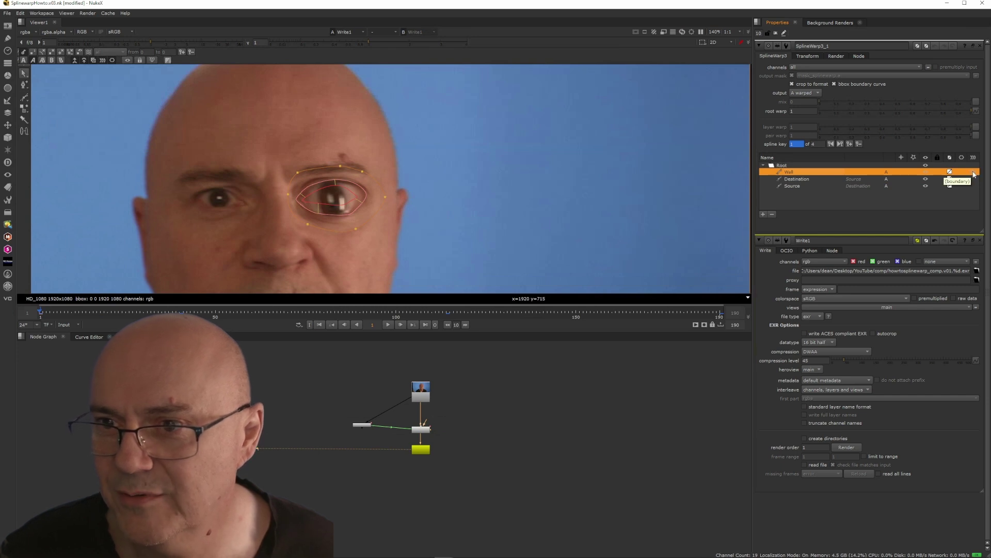
{"action": "double_click", "coordinate": [790, 172]}
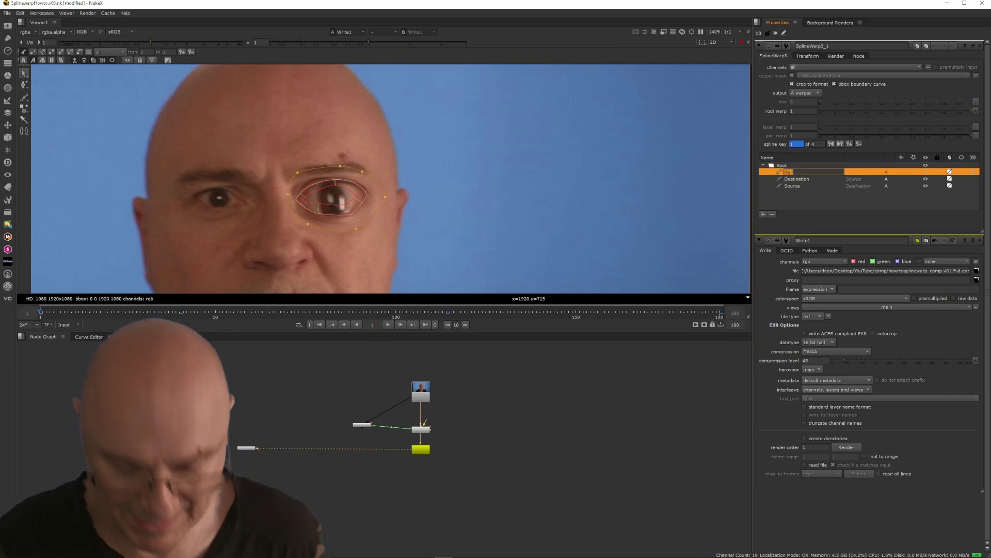
{"action": "type", "text": "Boundary"}
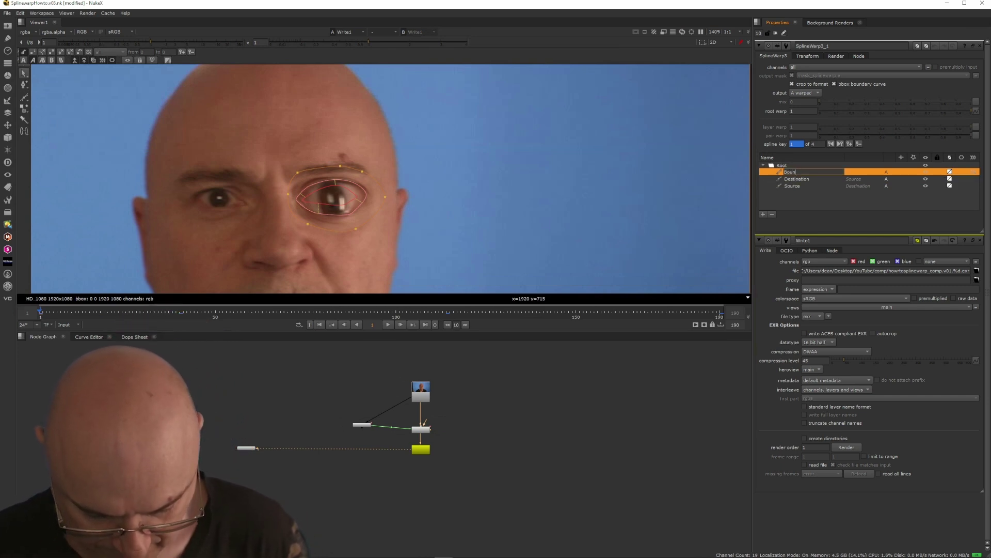
{"action": "key", "text": "Return"}
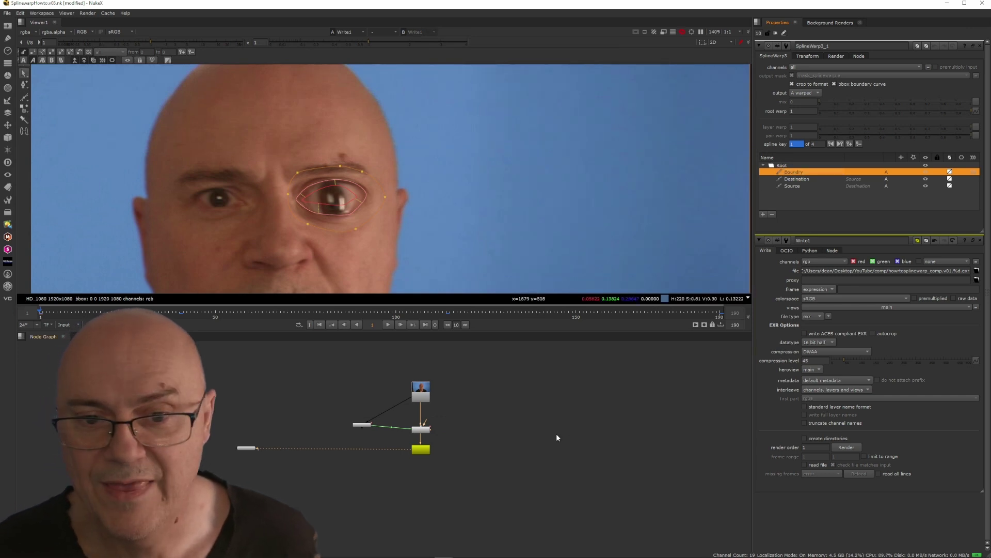
{"action": "left_click", "coordinate": [556, 433]}
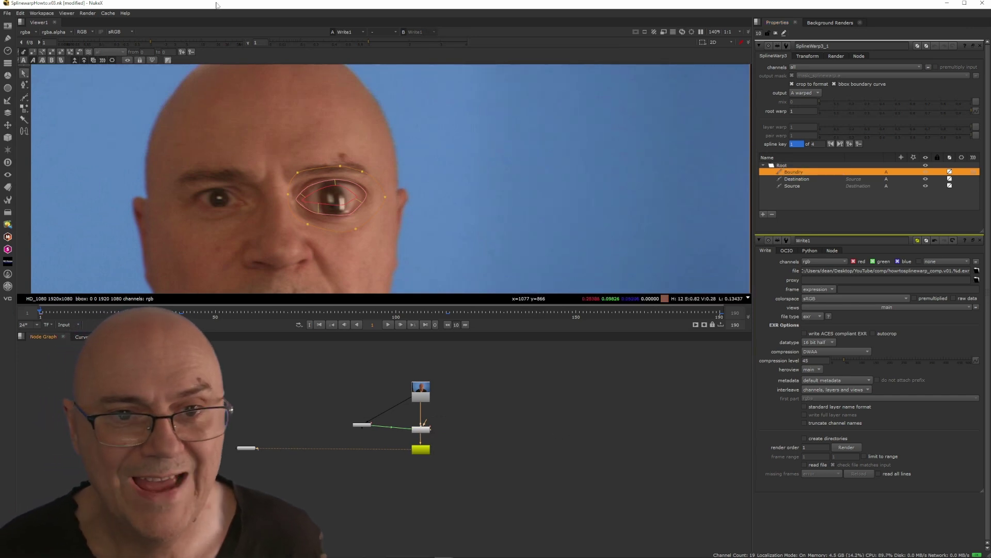
Draw a closed Bezier curve around the eye and eyebrow at frame 1, well outside the existing boundary curve.
{"action": "left_click", "coordinate": [23, 97]}
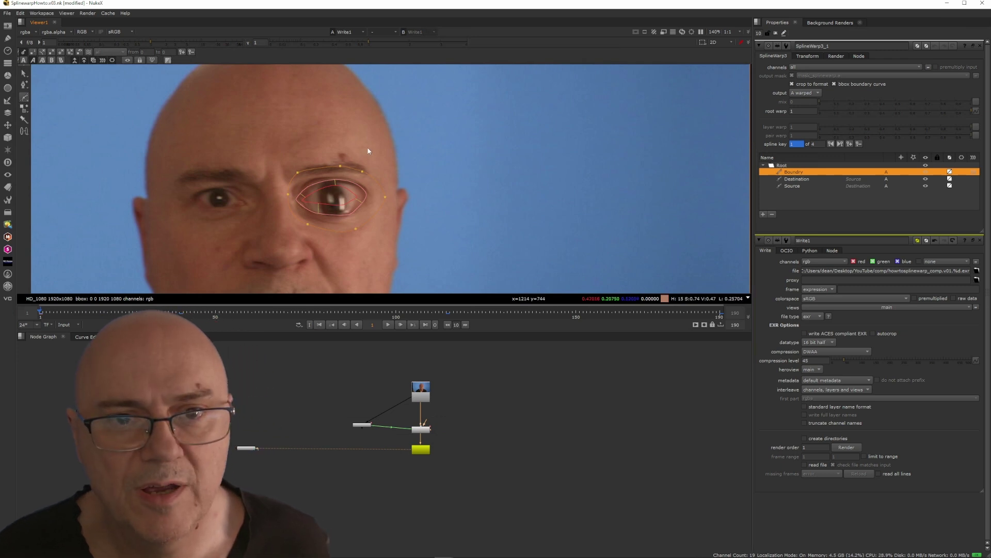
{"action": "left_click", "coordinate": [367, 147]}
{"action": "left_click", "coordinate": [314, 152]}
{"action": "left_click", "coordinate": [280, 167]}
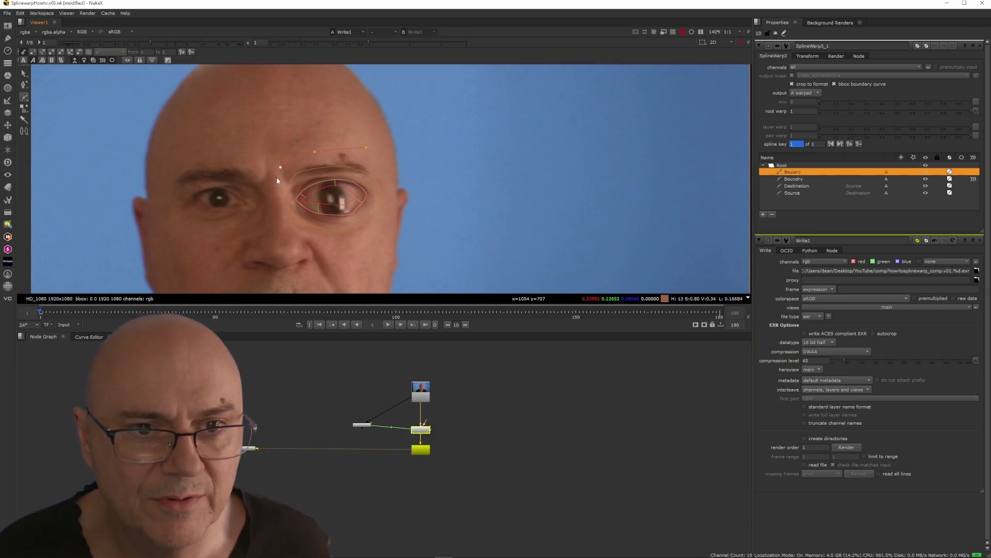
{"action": "left_click_drag", "start_coordinate": [275, 212], "coordinate": [279, 224]}
{"action": "left_click", "coordinate": [292, 240]}
{"action": "left_click", "coordinate": [334, 251]}
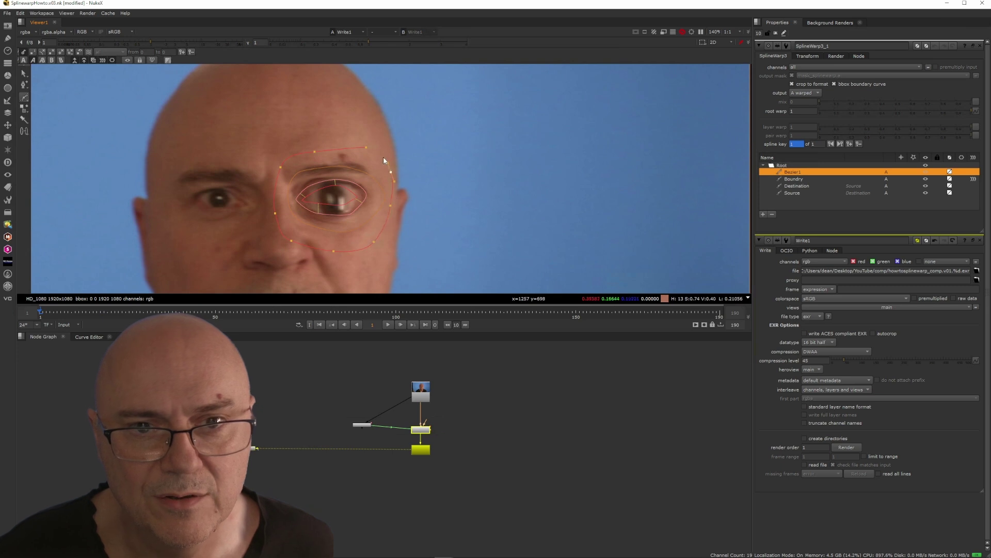
{"action": "left_click", "coordinate": [366, 147]}
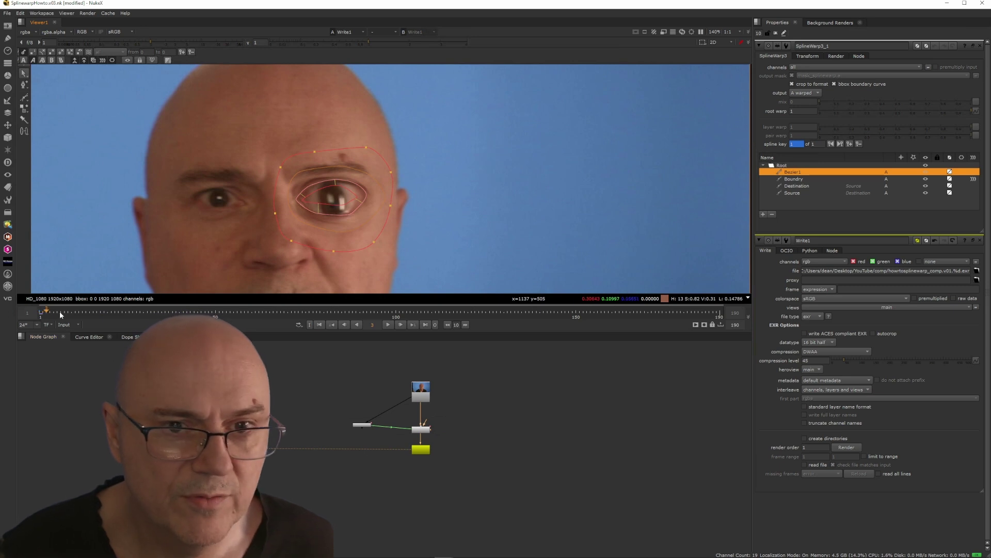
{"action": "left_click_drag", "start_coordinate": [59, 311], "coordinate": [36, 324]}
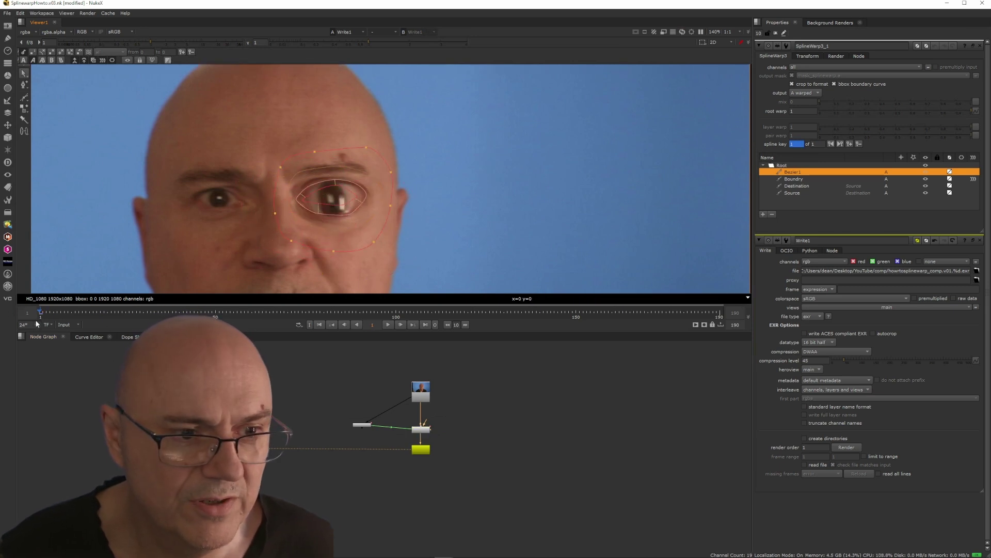
Rename the new outer Bezier curve as HardBoundry and make it a hard boundary.
{"action": "double_click", "coordinate": [793, 172]}
{"action": "type", "text": "H"}
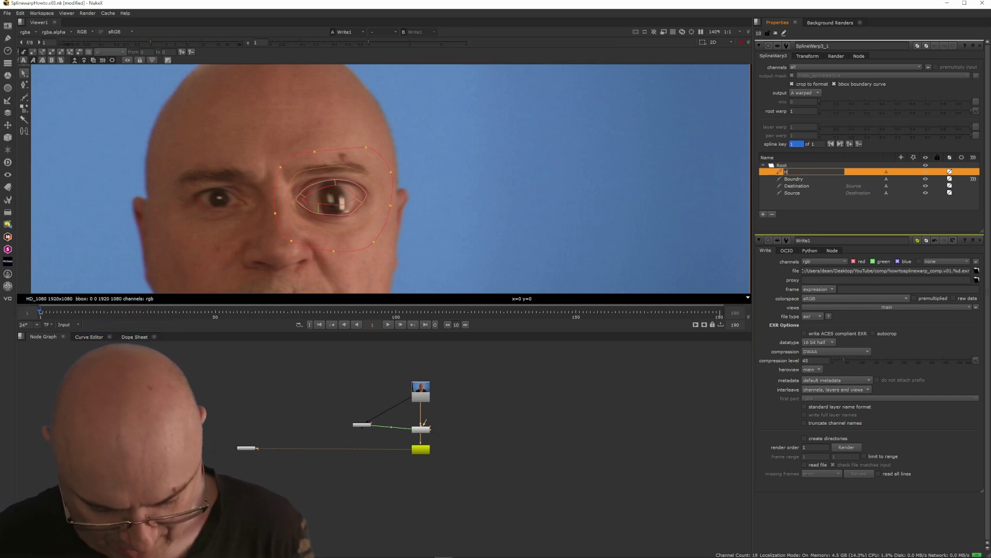
{"action": "type", "text": "airdBoundry"}
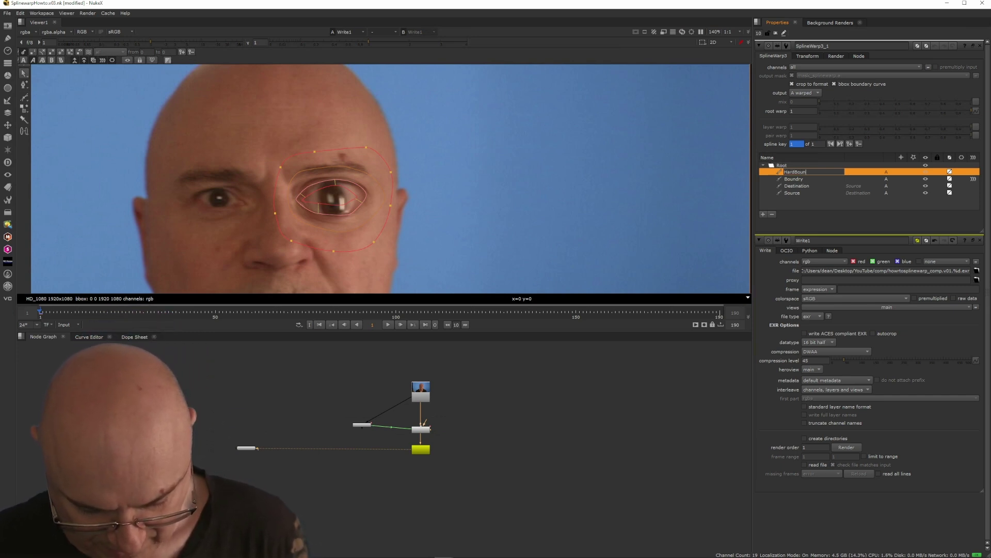
{"action": "key", "text": "Return"}
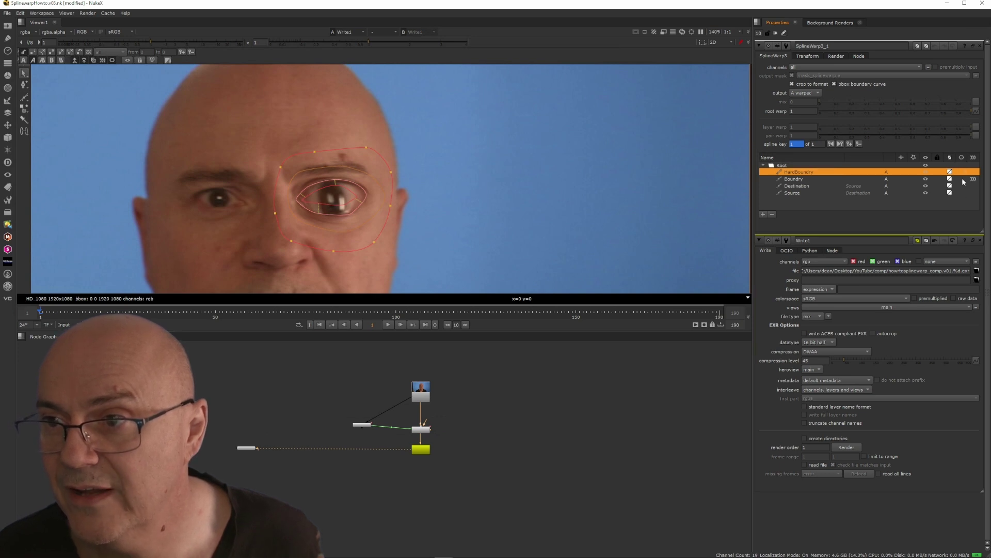
{"action": "left_click", "coordinate": [964, 179]}
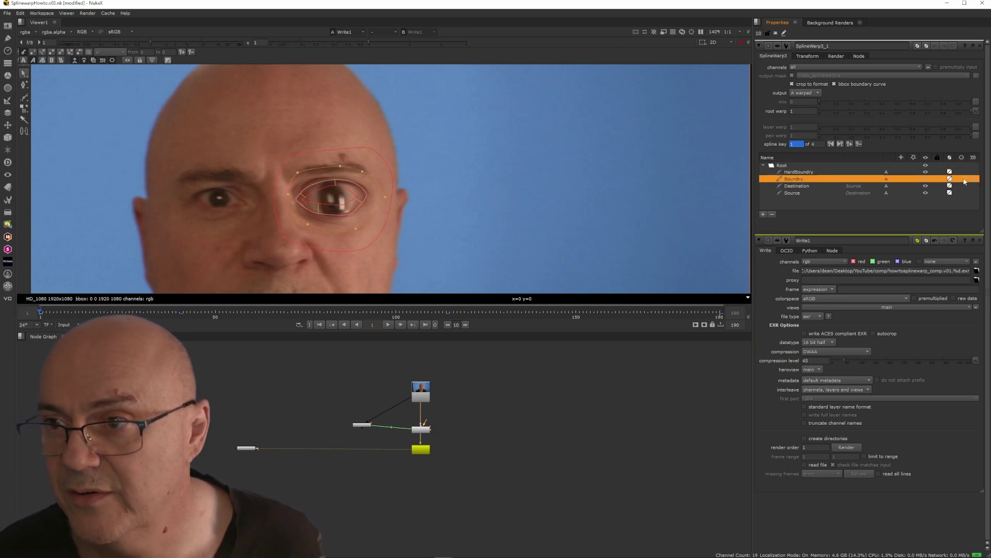
{"action": "left_click", "coordinate": [965, 171]}
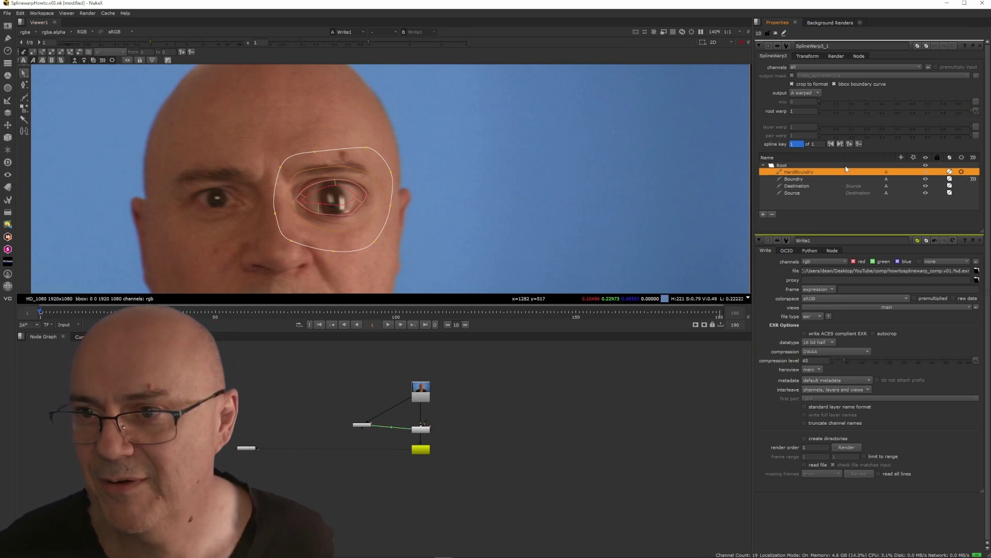
Pull the Destination curve's outer-corner point outward at frame 1 to test the warp within the hard boundary.
{"action": "left_click", "coordinate": [382, 204]}
{"action": "left_click", "coordinate": [367, 195]}
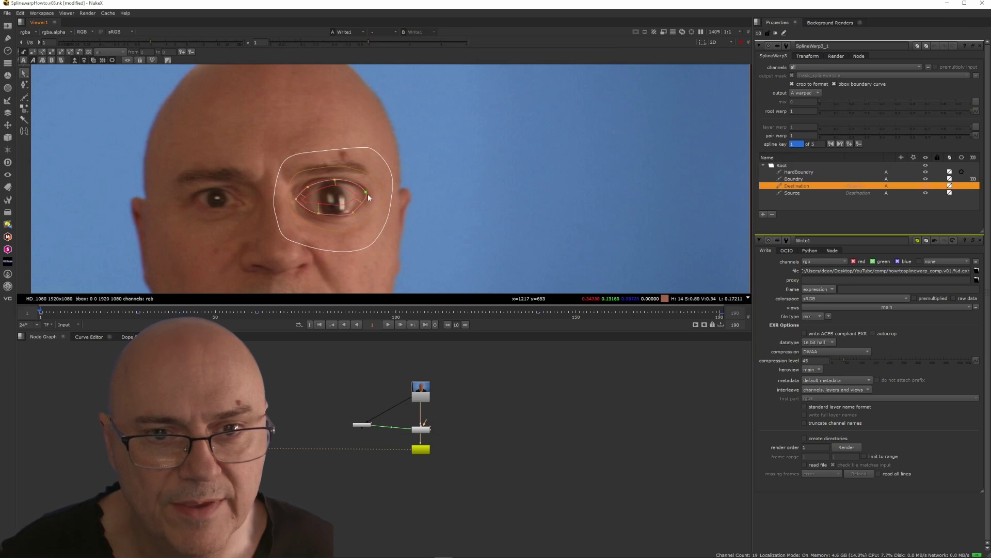
{"action": "left_click_drag", "start_coordinate": [367, 194], "coordinate": [381, 193]}
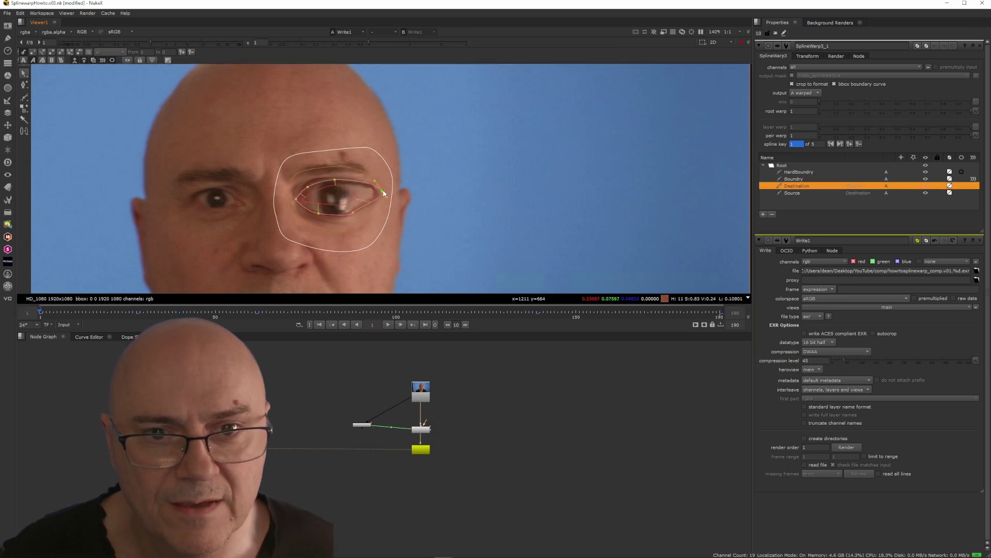